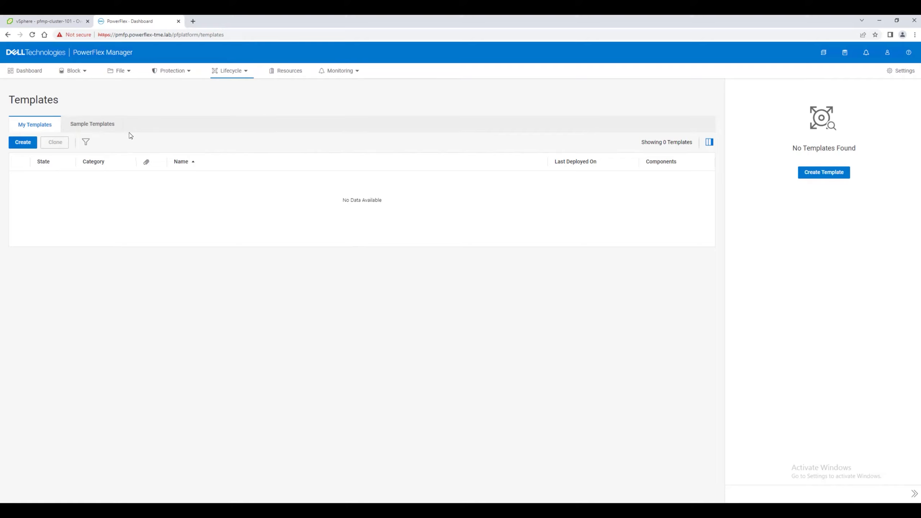
Open the sample template Storage with NVMe/TCP and start cloning it
click(105, 128)
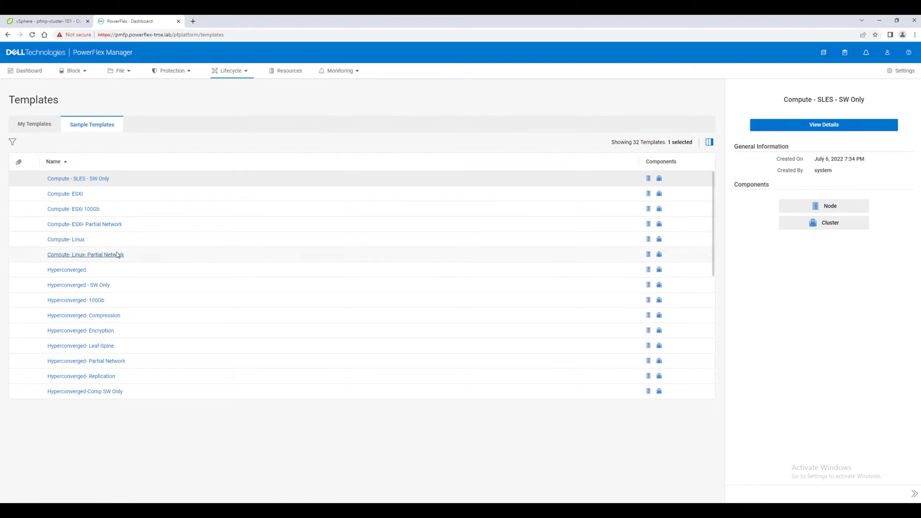
scroll(117, 255, down, 5)
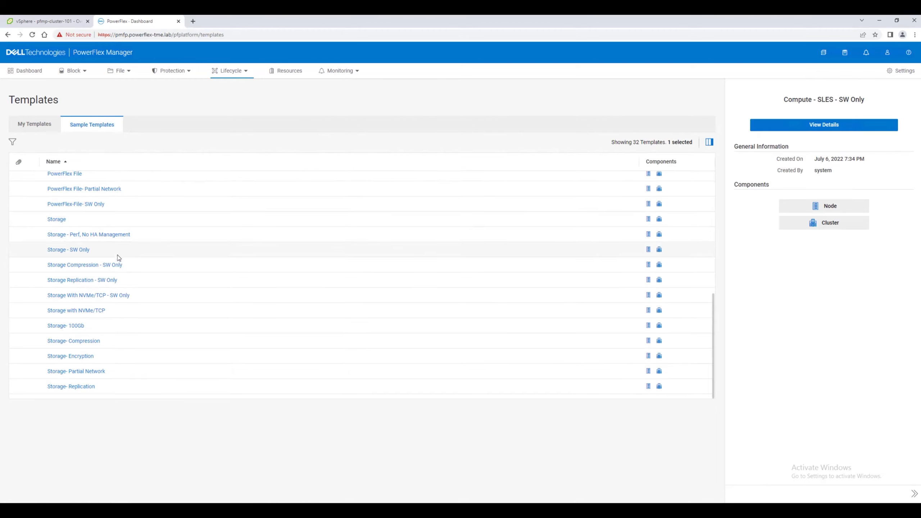
click(84, 311)
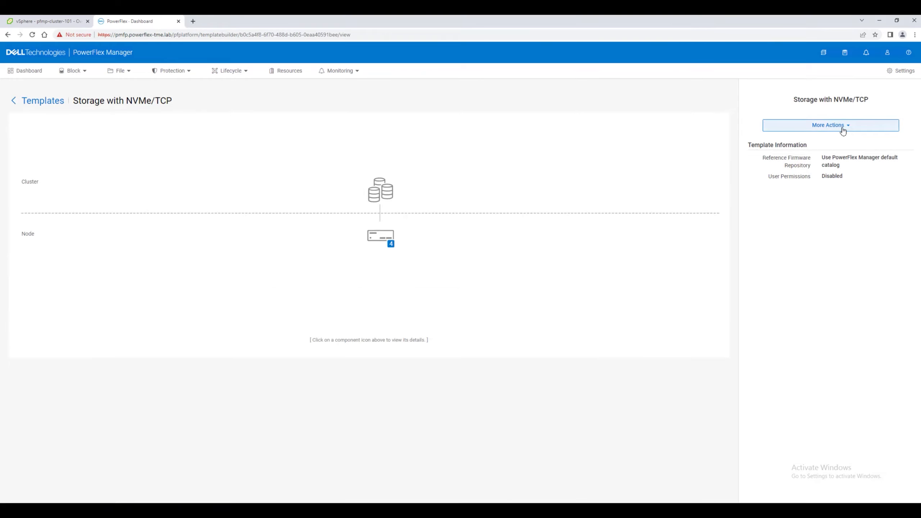
click(842, 127)
click(774, 154)
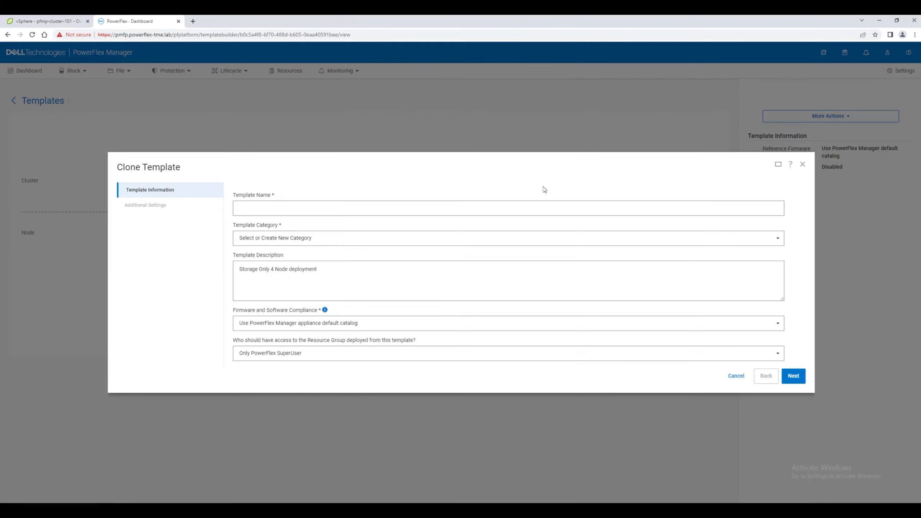
Name the clone TME-Storage-LACP-with-SDT, create category MG-Storage, set the description to "Storage Only 4 Node deployment with SDT", and continue to the additional settings
click(267, 207)
click(285, 229)
click(281, 238)
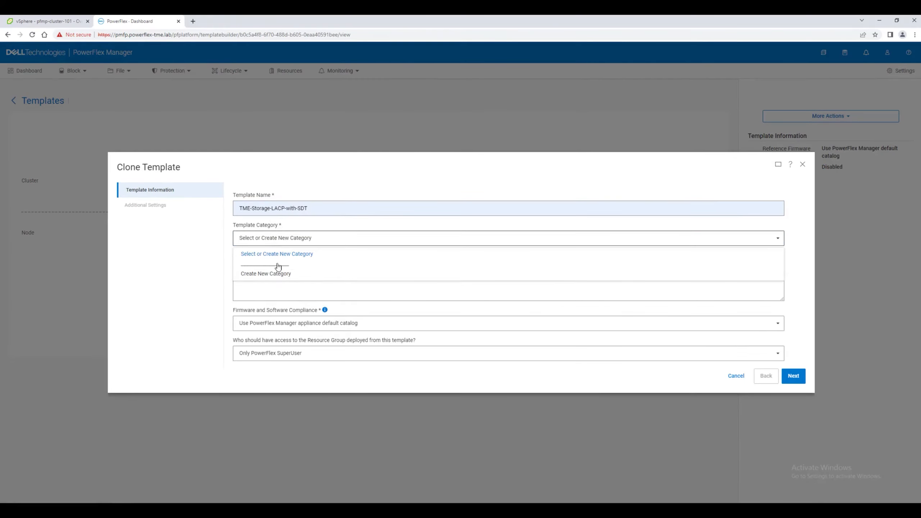
click(266, 272)
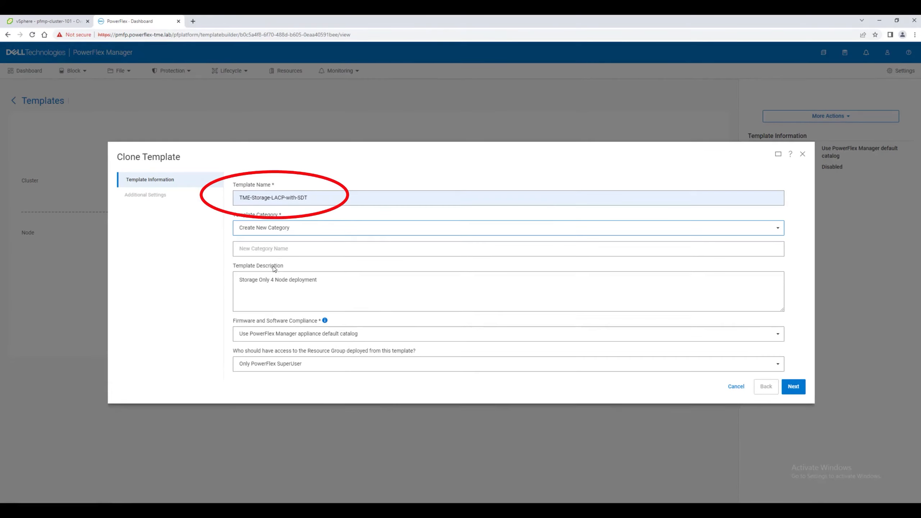
click(269, 248)
click(286, 264)
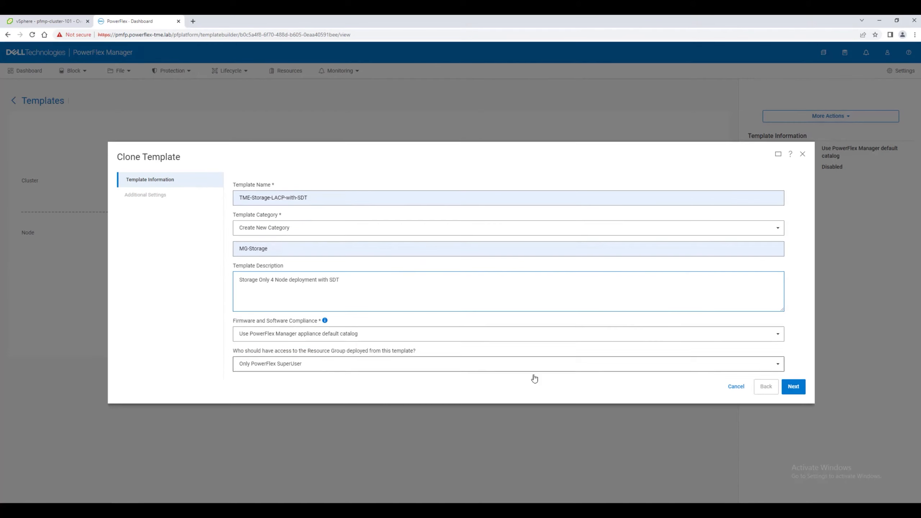
click(799, 389)
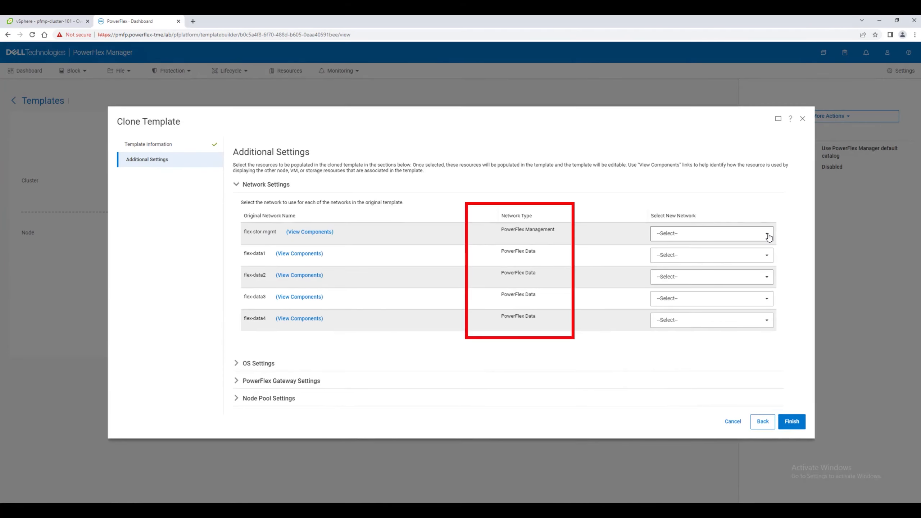
Map flex-stor-mgmt to flex-mgmt and the four data networks to flex-data1, flex-data2, flex-data3 and flex-data4 respectively
click(766, 235)
click(700, 270)
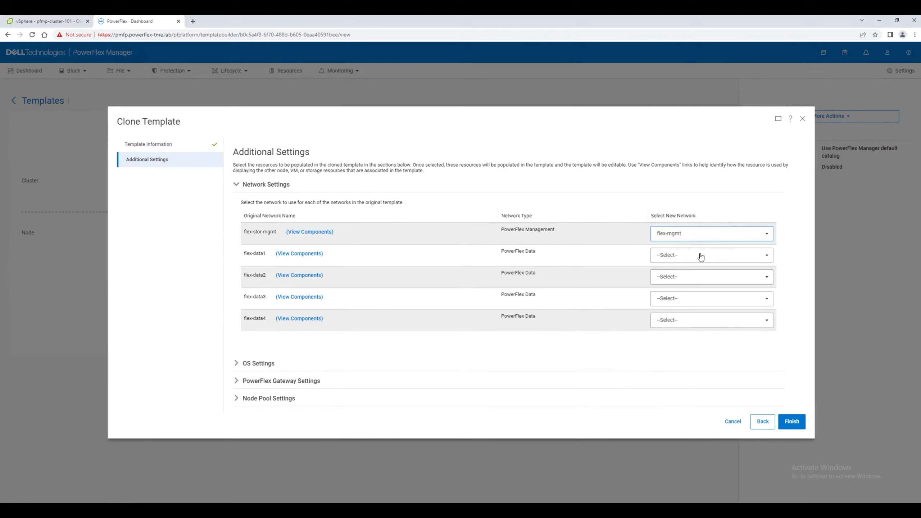
click(699, 258)
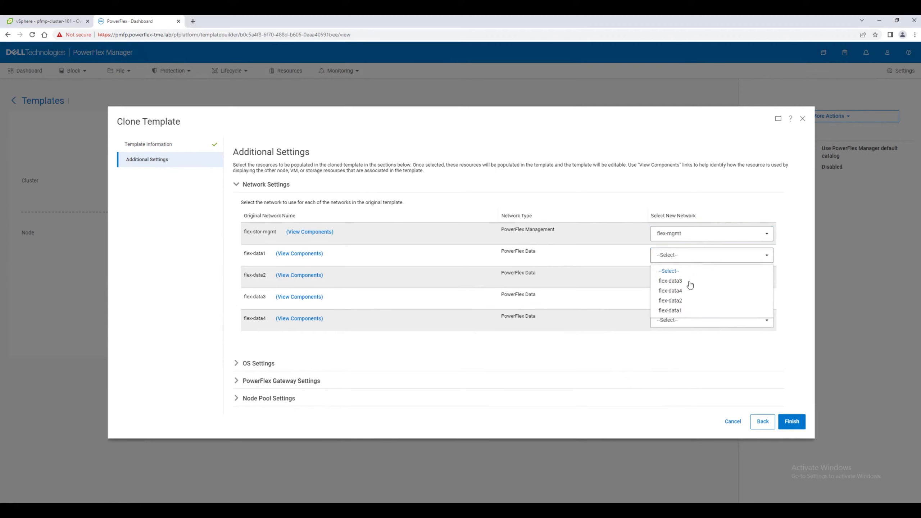
click(671, 310)
click(673, 284)
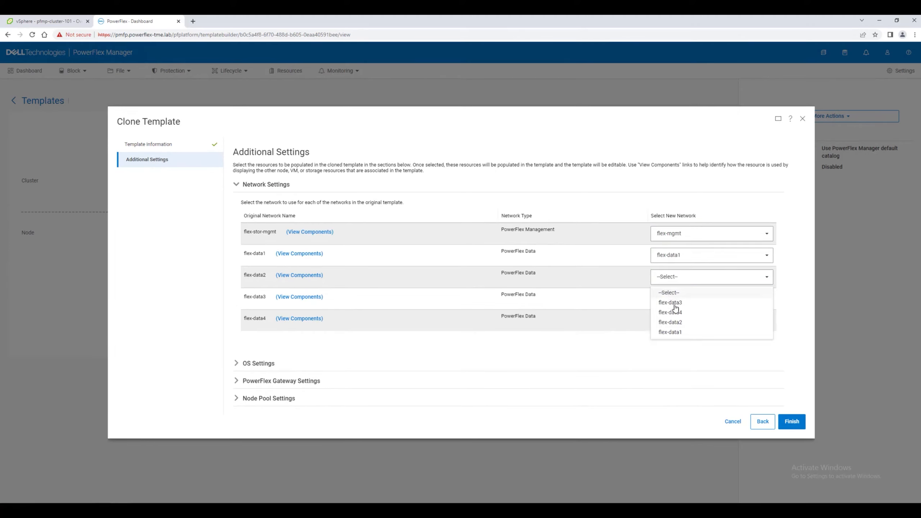
click(675, 323)
click(675, 300)
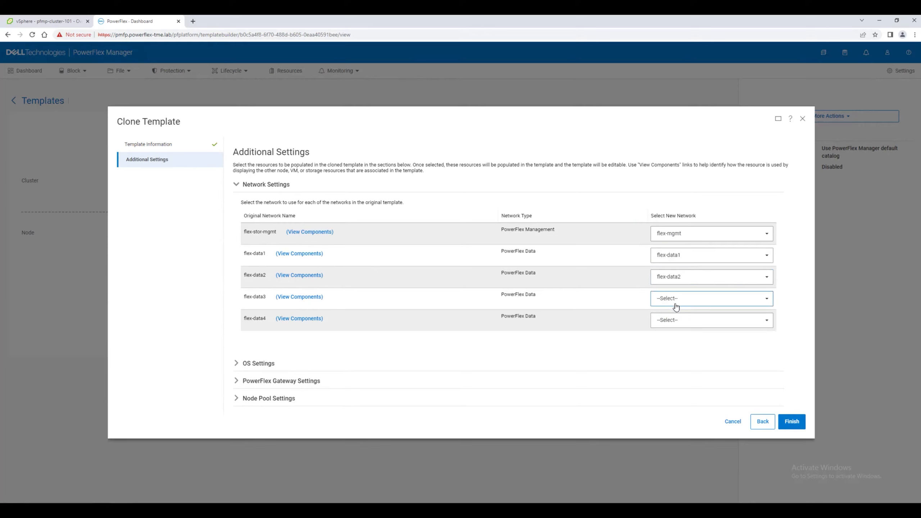
click(678, 323)
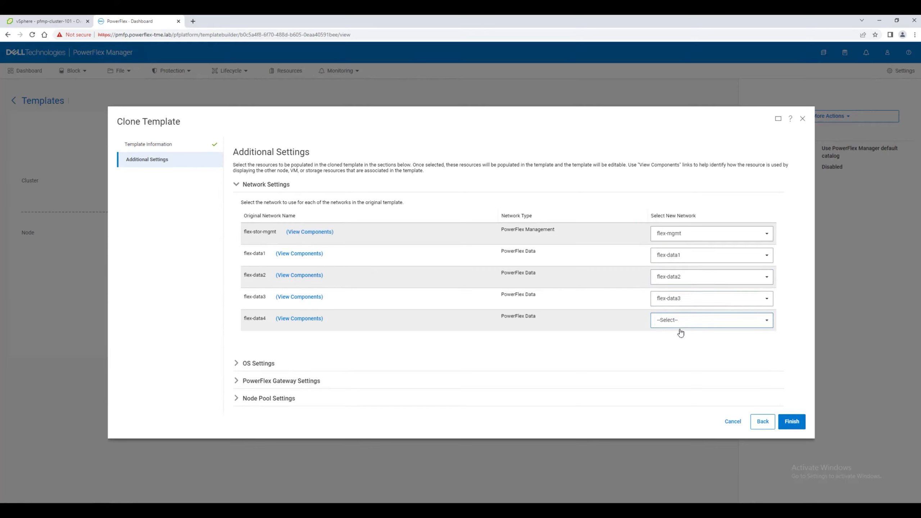
click(679, 324)
click(681, 358)
Set the OS credential to Linux Root Password and the new OS repository to SLES 15.3 Image
click(236, 364)
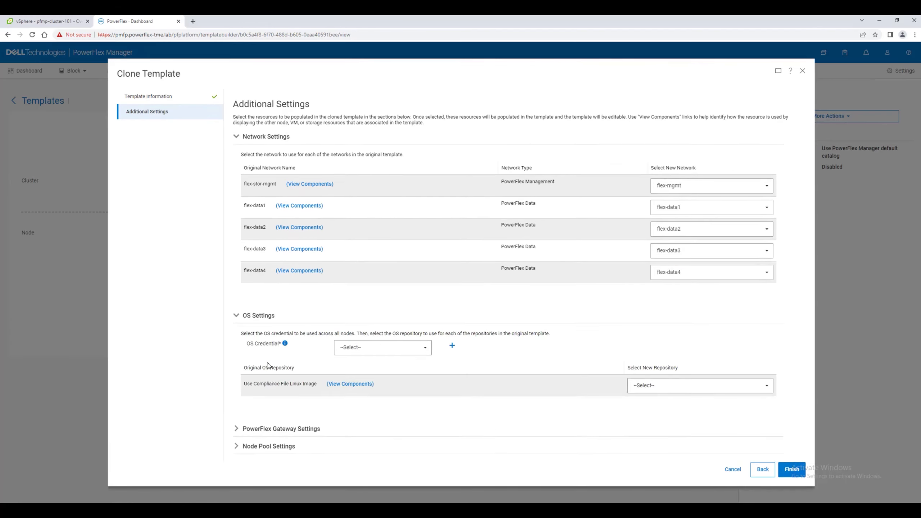
click(423, 353)
click(392, 384)
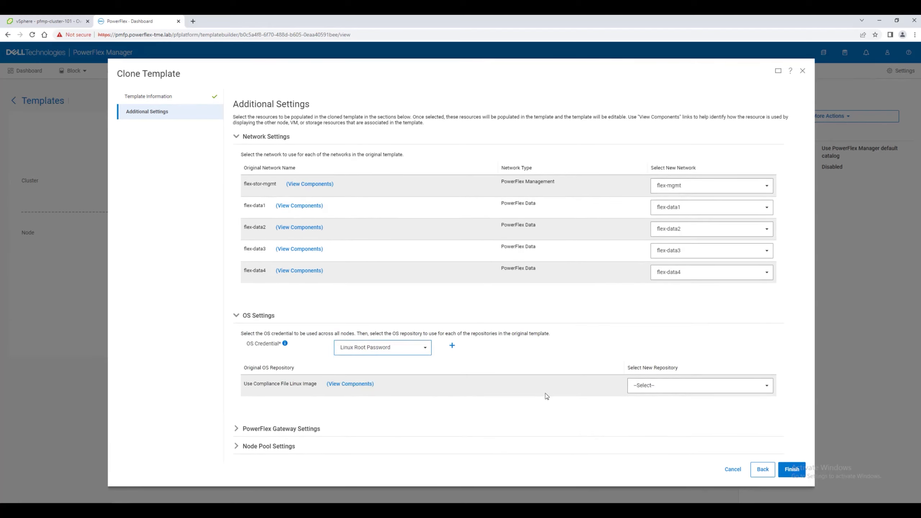
click(666, 390)
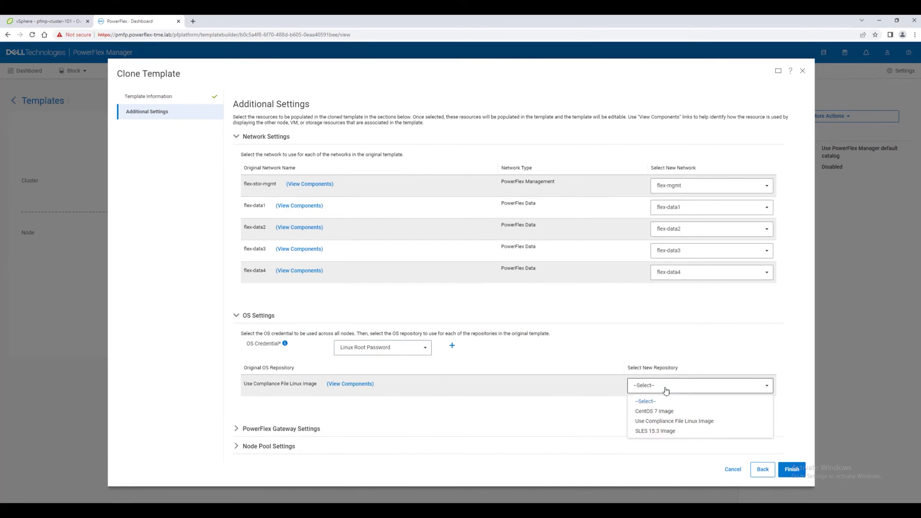
click(649, 431)
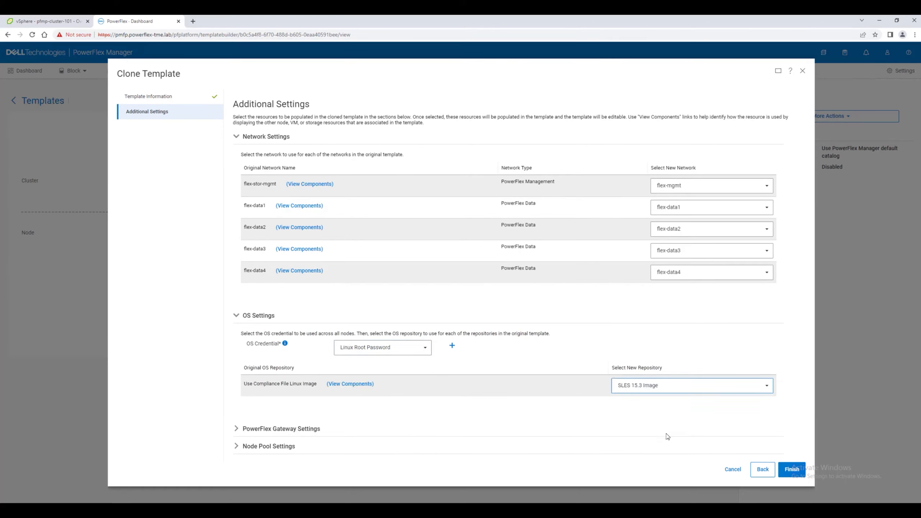
Set the target PowerFlex gateway to block-legacy-gateway and finish cloning the template with the Global node pool
click(237, 429)
scroll(237, 432, down, 2)
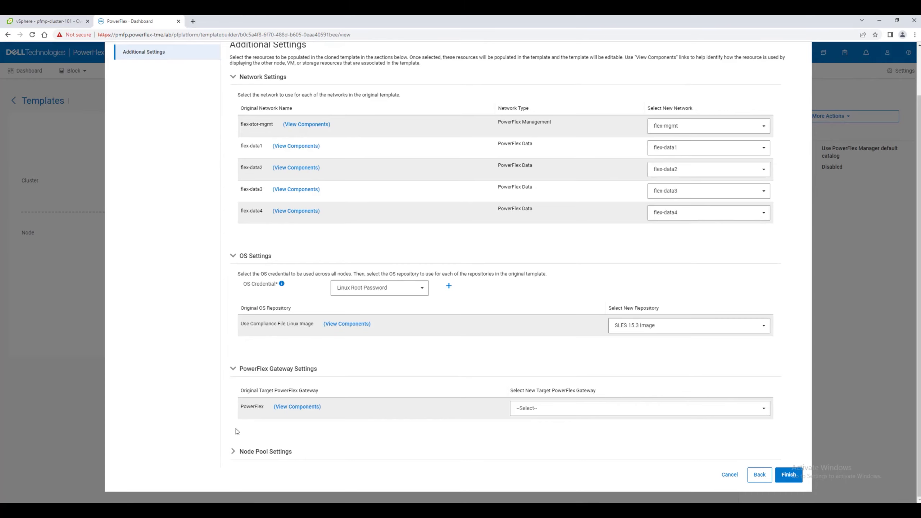
click(559, 414)
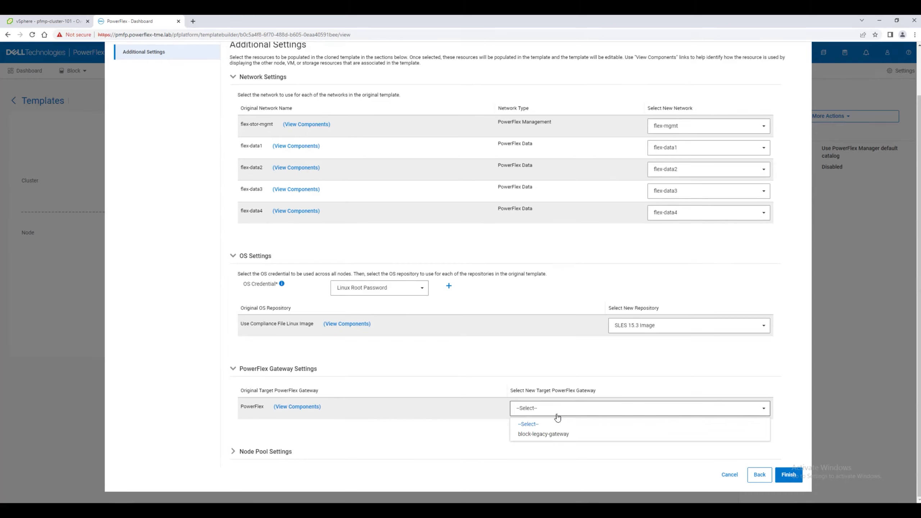
click(545, 435)
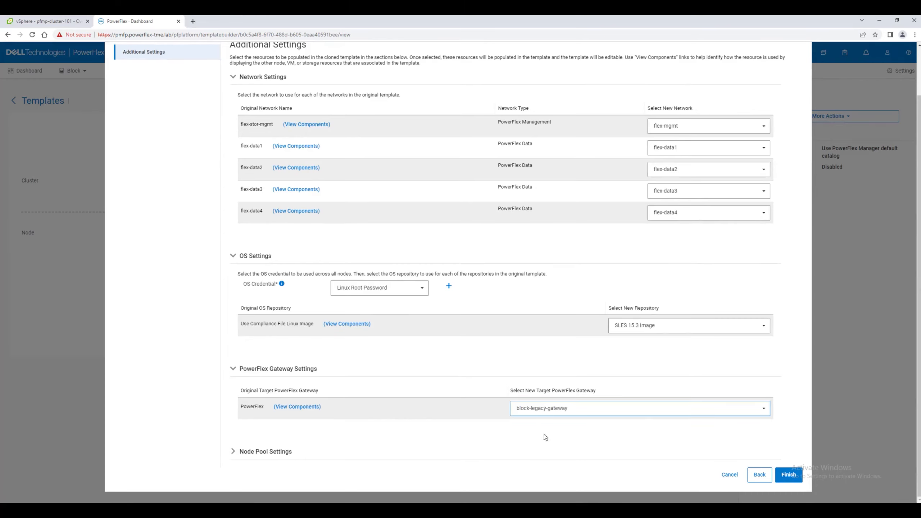
click(232, 451)
scroll(232, 454, down, 2)
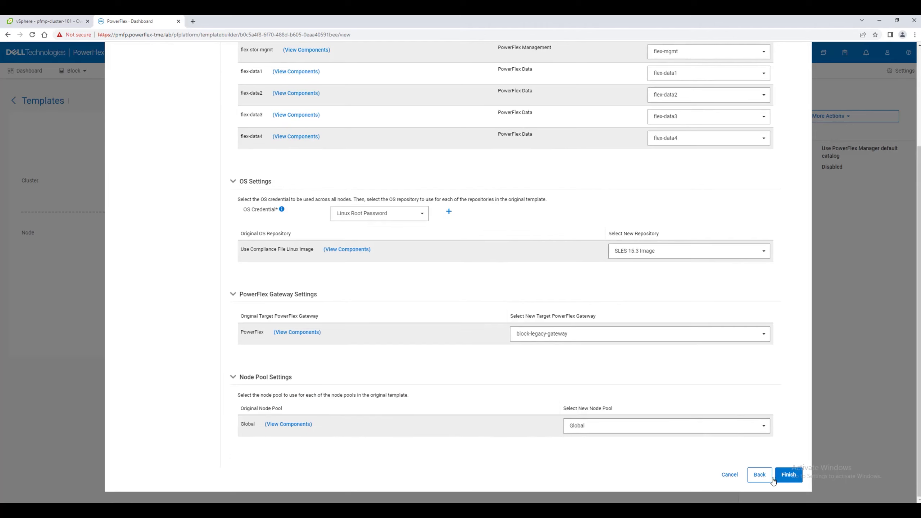
click(788, 476)
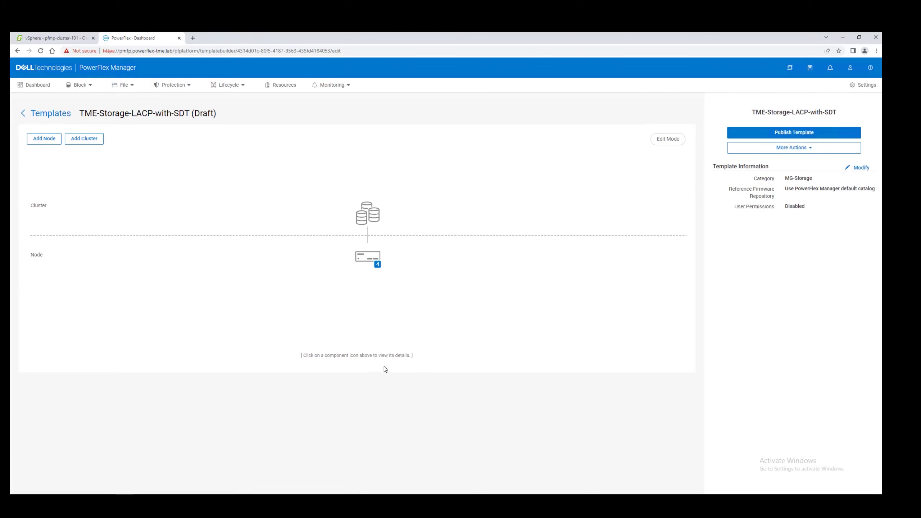
Modify the Storage Only Node component and continue to its detailed settings, keeping 4 instances and the PowerFlex Cluster association
click(364, 264)
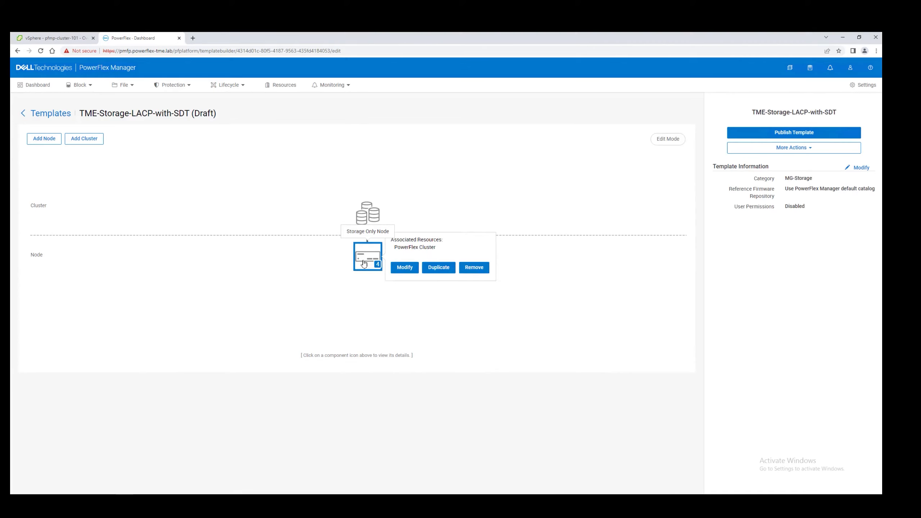
click(405, 267)
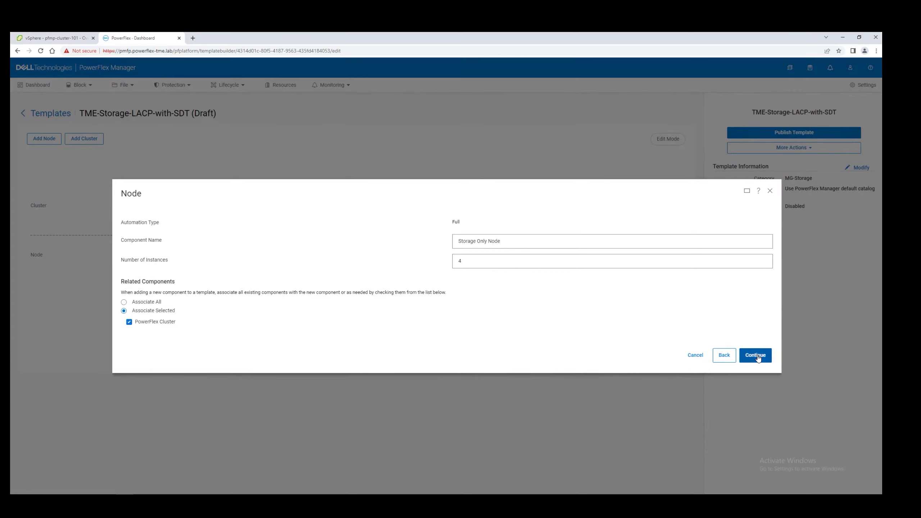
click(755, 356)
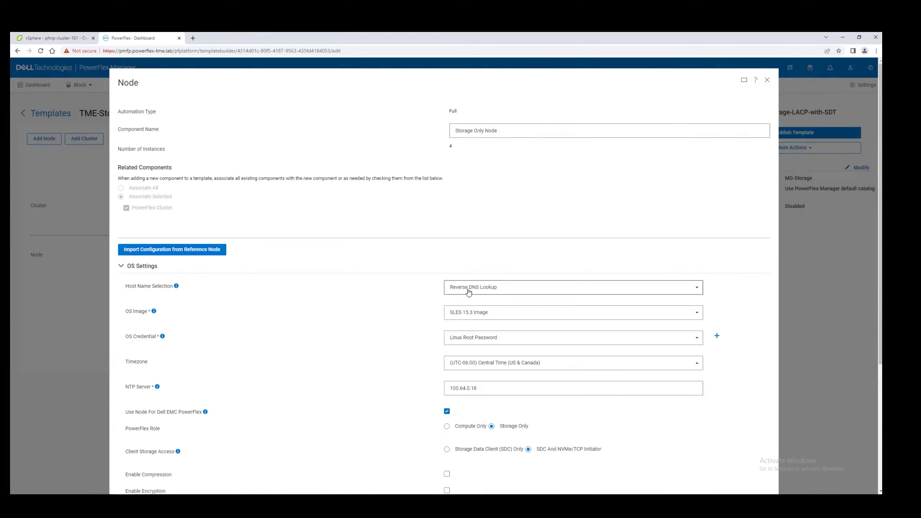
Set the node's host name selection to Auto Generate with template powerflex-node${num}, the timezone to Eastern Time, and the NTP server to 172.93.15.22
click(469, 292)
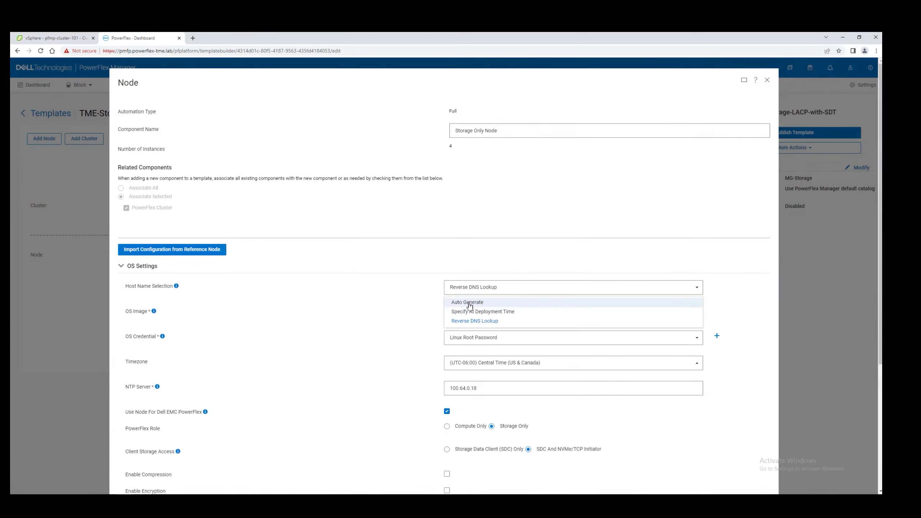
click(457, 299)
text(powerflex-node${num)
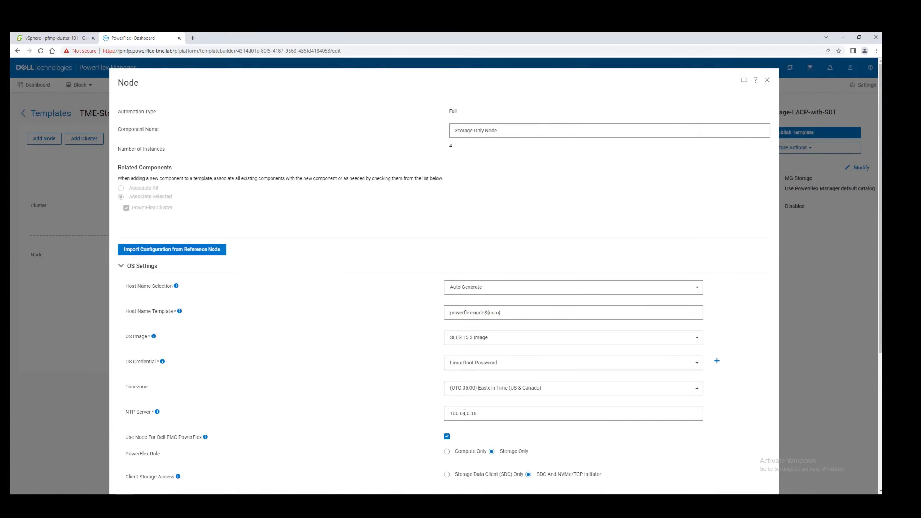
drag(479, 414, 444, 412)
text(172.93.15.22)
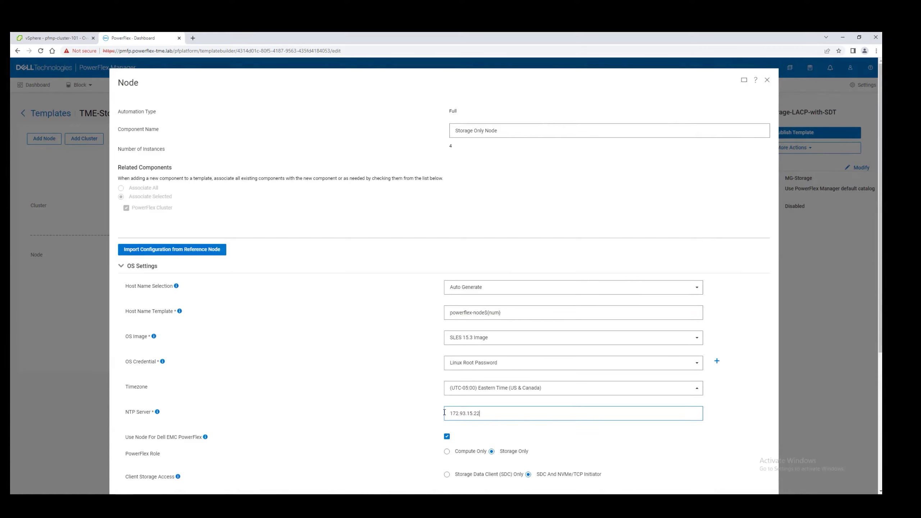
Set the switch port configuration to Port Channel (LACP enabled) and the teaming and bonding configuration to Mode 4 (IEEE 802.3ad policy)
scroll(519, 435, down, 4)
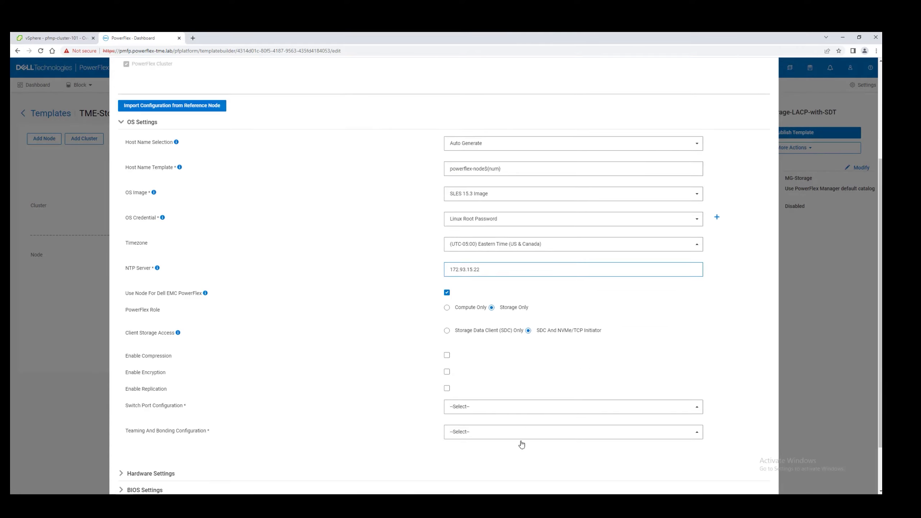
click(496, 409)
click(489, 432)
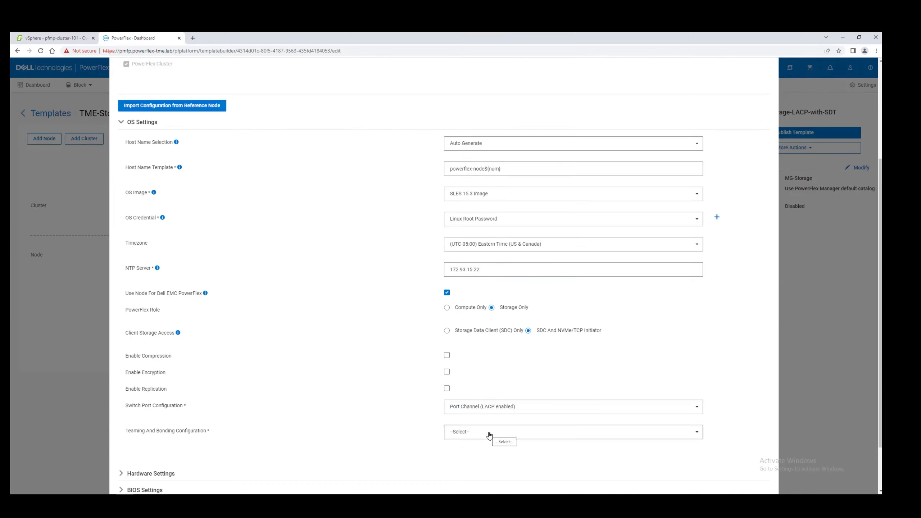
click(490, 435)
click(491, 457)
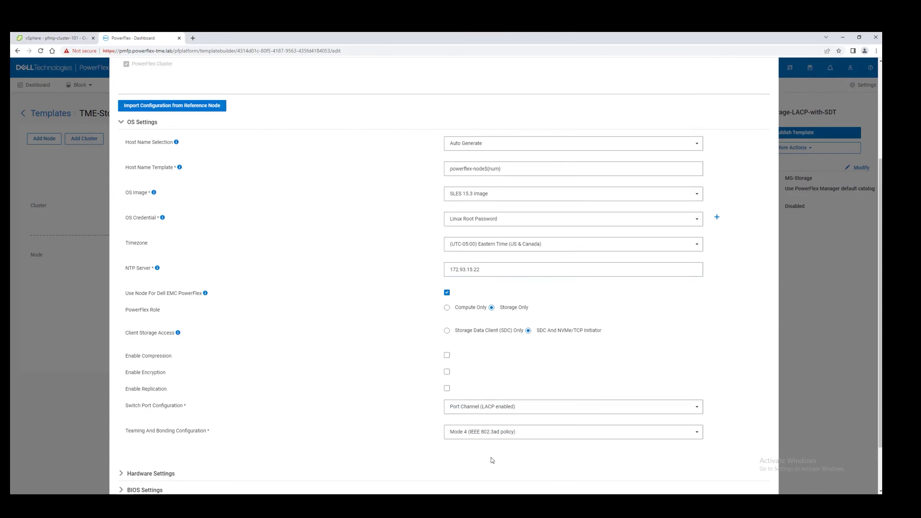
Expand the node's Hardware, BIOS and Network settings to review their options
scroll(492, 460, down, 2)
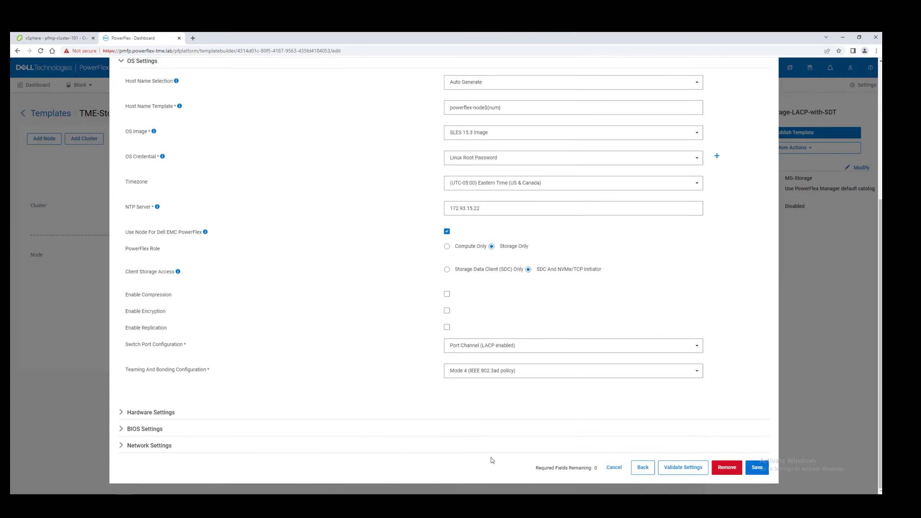
click(122, 413)
scroll(345, 391, down, 1)
scroll(351, 388, down, 1)
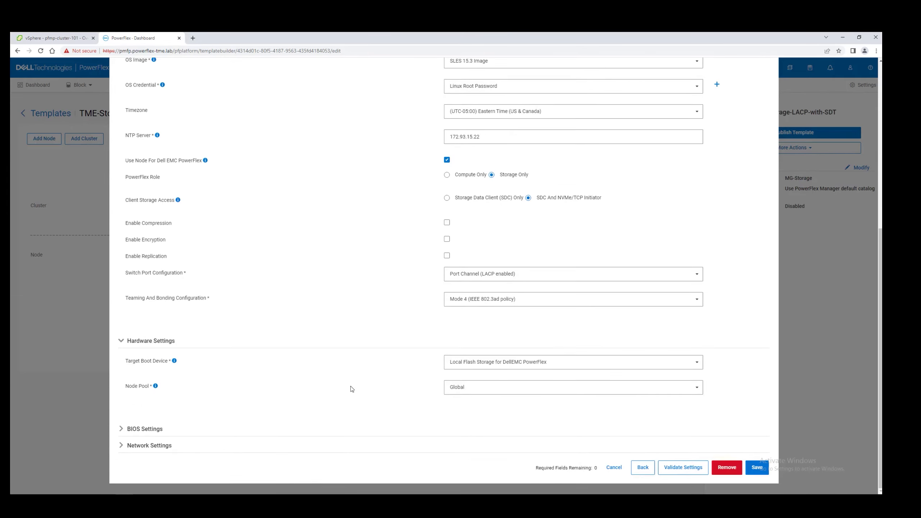
click(122, 429)
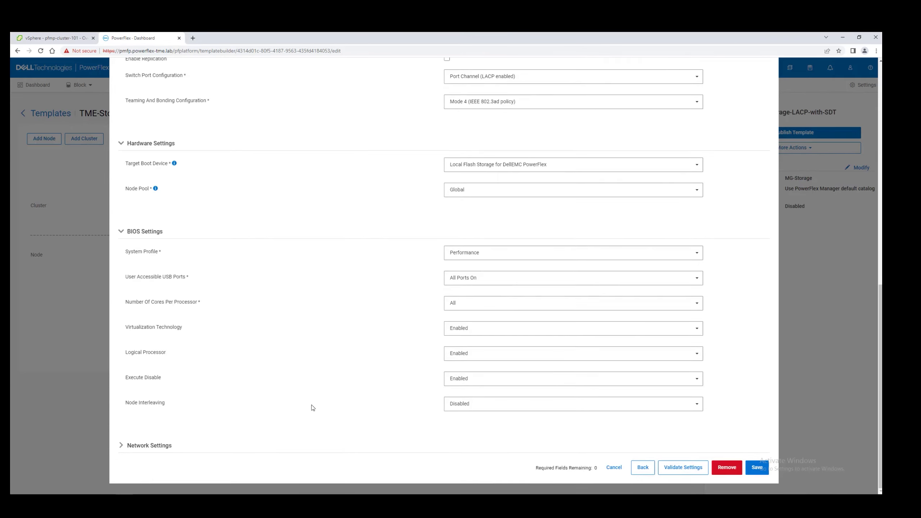
click(125, 445)
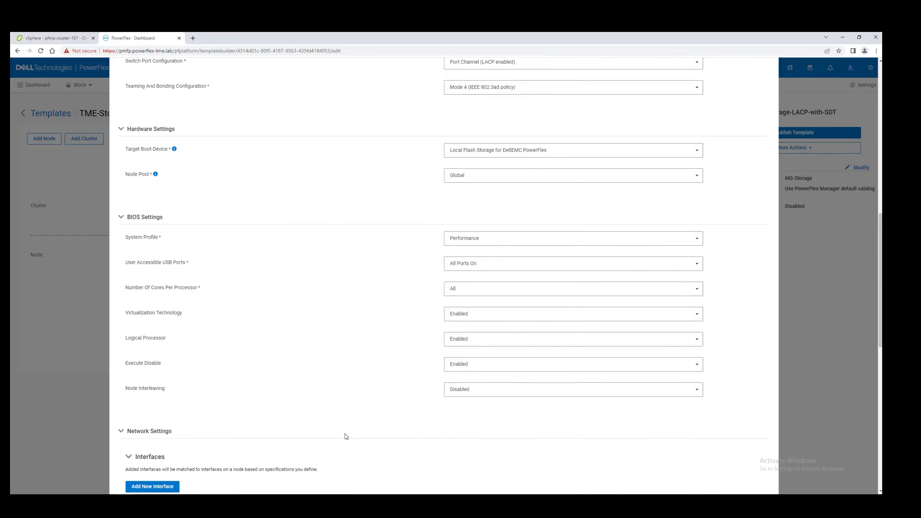
Check which networks are selected for Port 1 and Port 2 of Interface 1 in the storage node's network settings
scroll(345, 436, down, 6)
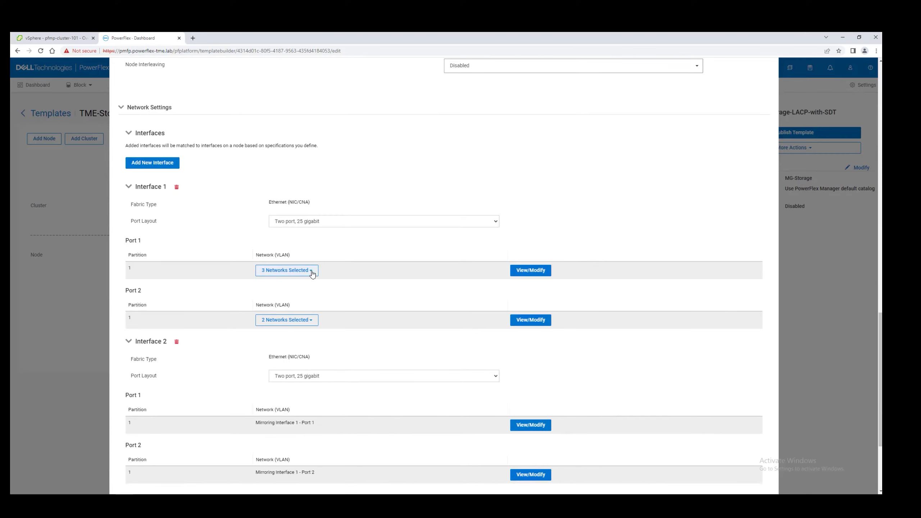
click(311, 271)
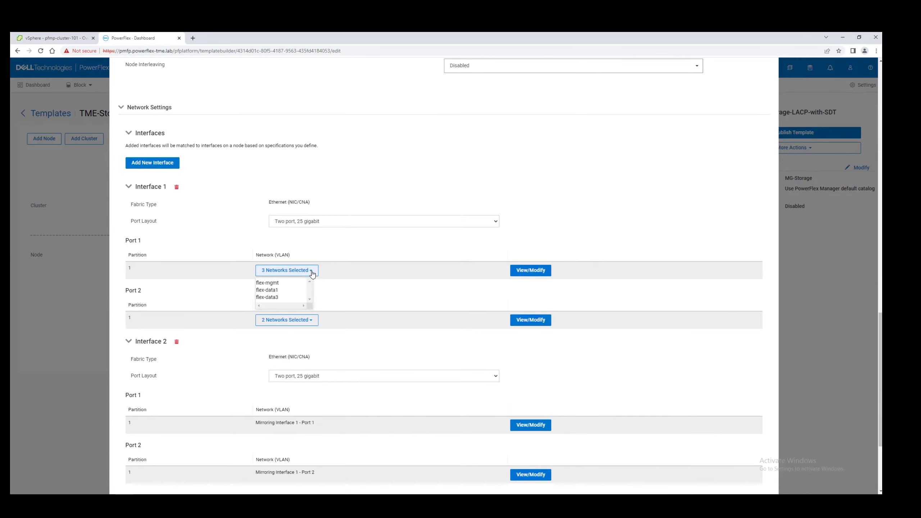
click(308, 321)
click(377, 320)
scroll(377, 319, down, 4)
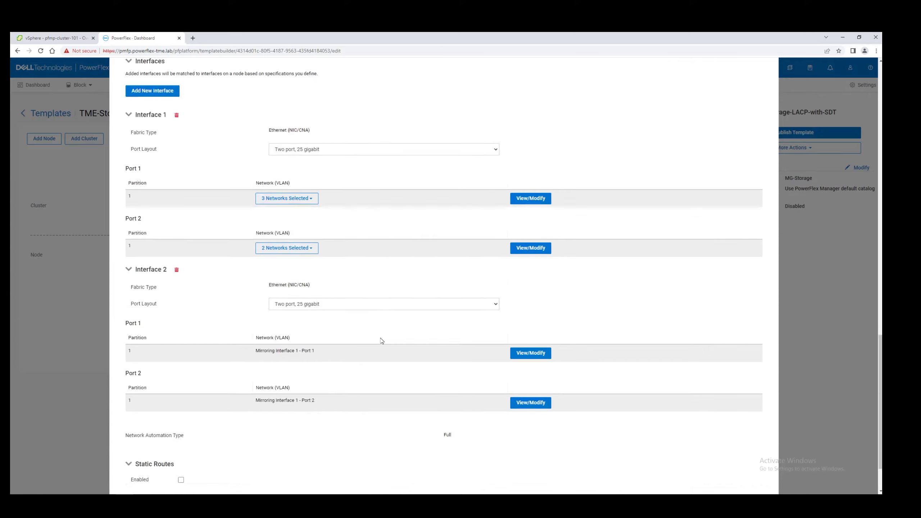
Save the storage node's settings and publish the TME-Storage-LACP-with-SDT template
click(757, 470)
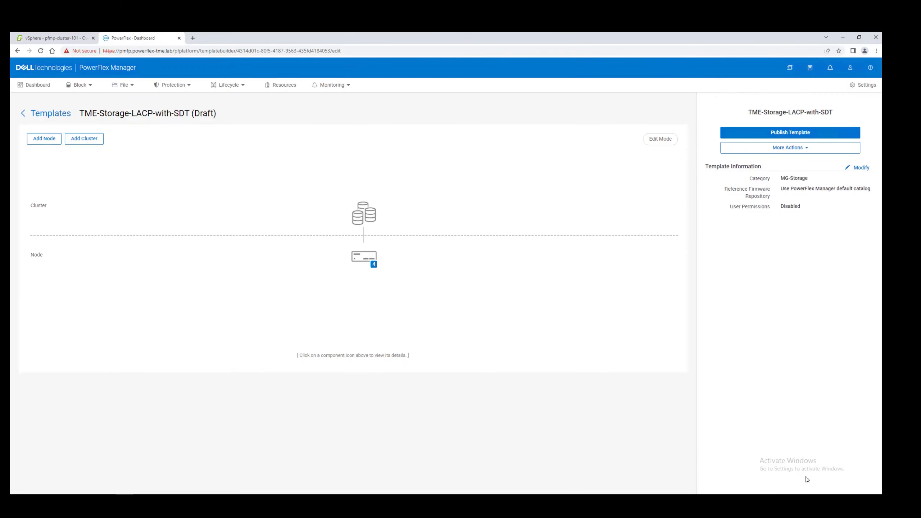
click(809, 134)
click(497, 295)
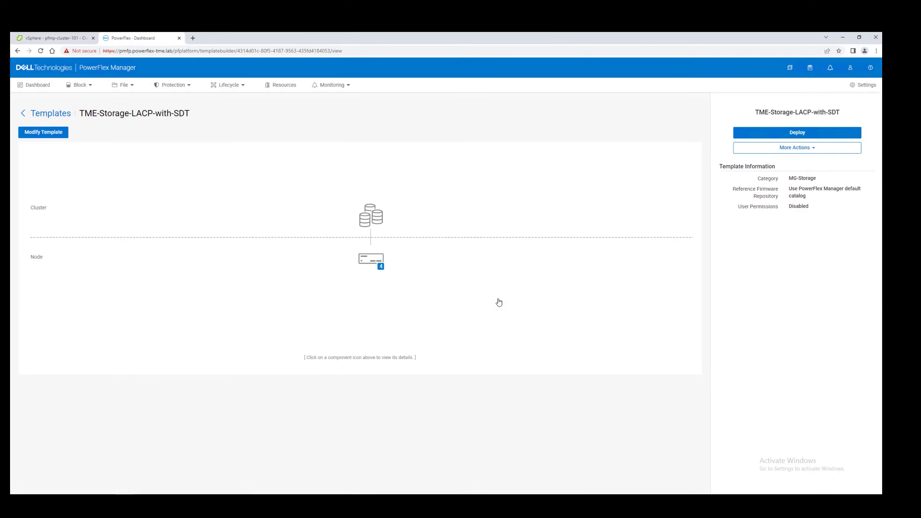
Start deploying the published template as a resource group named Storage-only with SDT, keeping the default catalog and PowerFlex SuperUser access
click(796, 134)
click(255, 245)
click(286, 265)
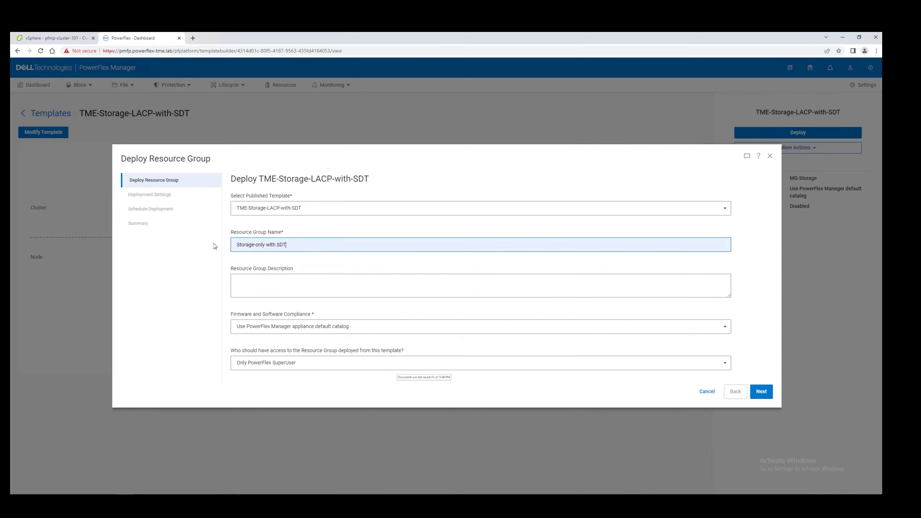
click(761, 391)
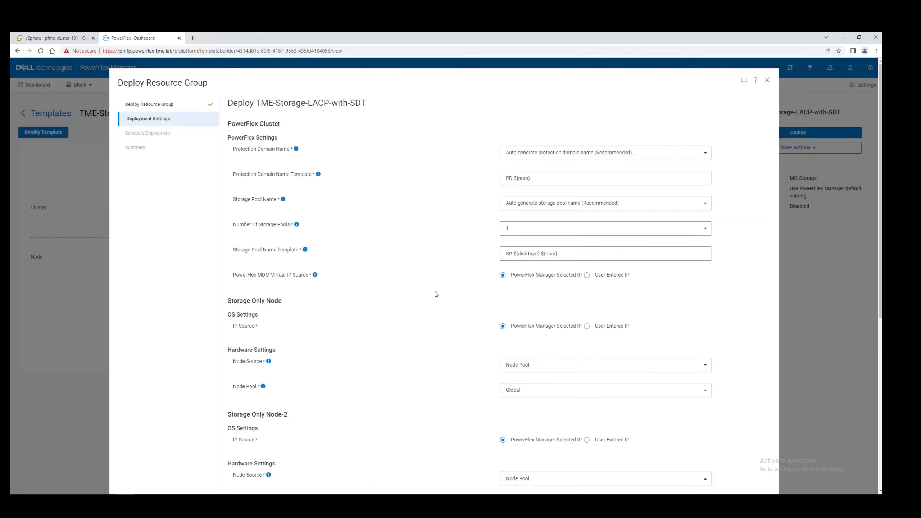
Accept the default deployment settings, keep the schedule at Deploy Now, and confirm the resource group deployment
scroll(442, 288, down, 10)
click(761, 468)
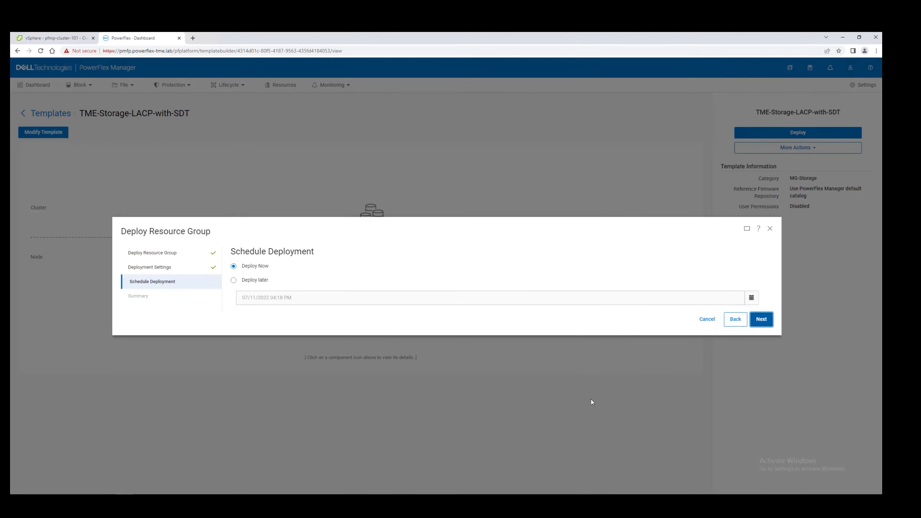
click(762, 320)
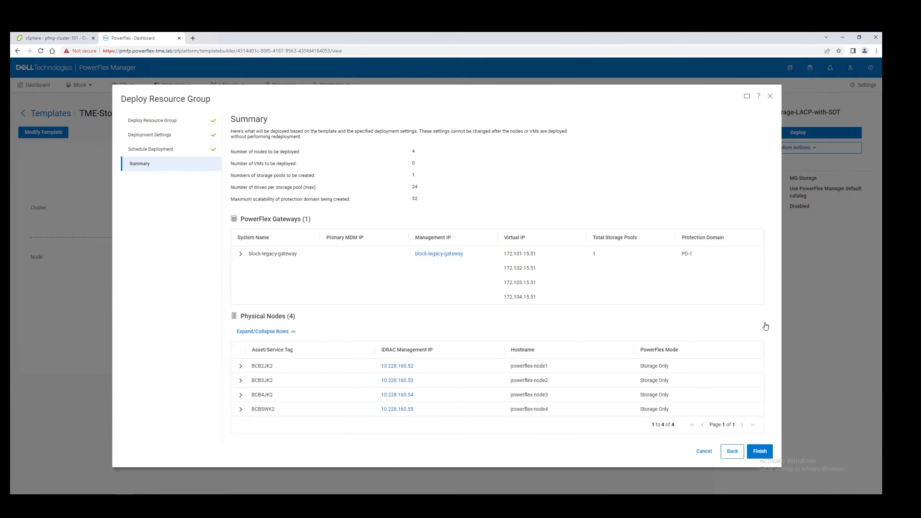
click(760, 450)
click(500, 294)
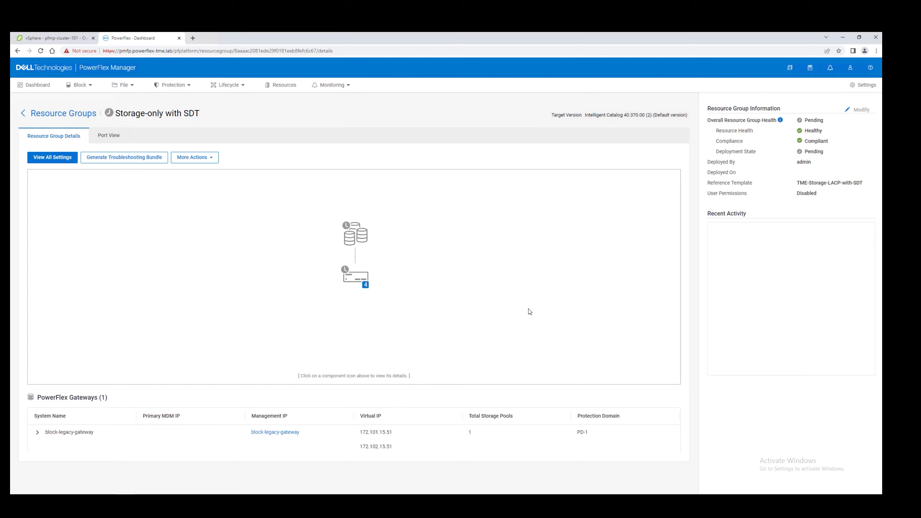
click(791, 69)
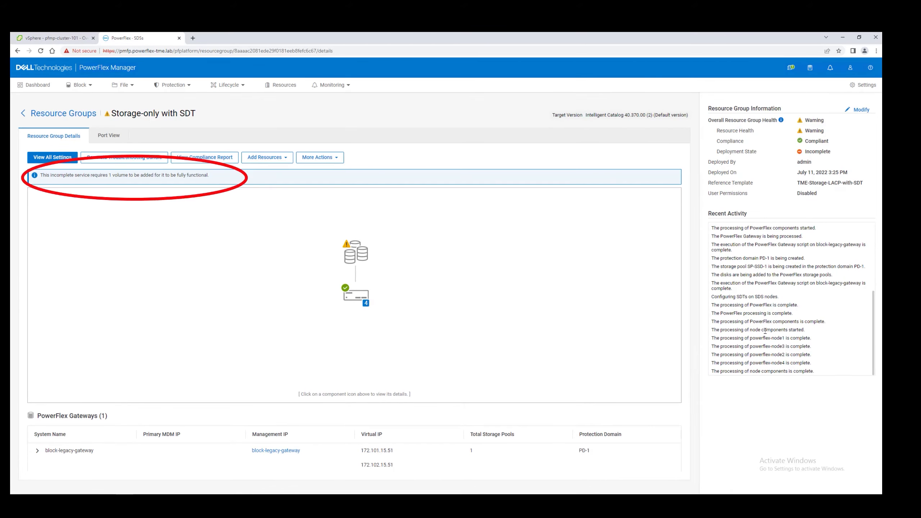
Add a new volume named new-volume-1 to the Storage-only with SDT resource group
click(267, 157)
click(269, 195)
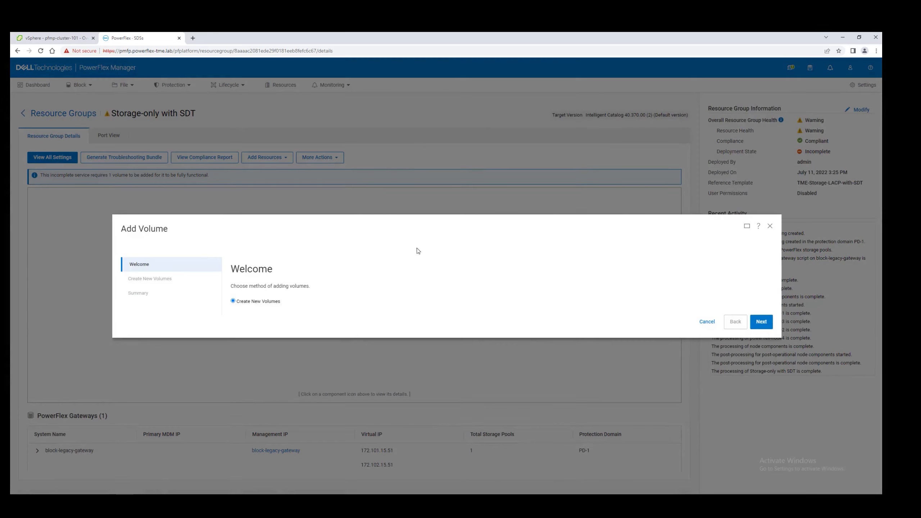
click(761, 322)
click(259, 302)
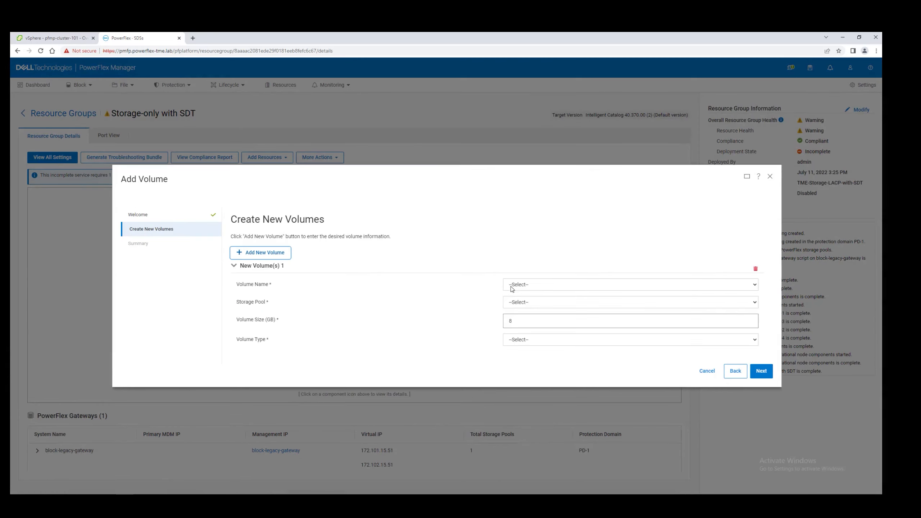
click(512, 286)
click(514, 295)
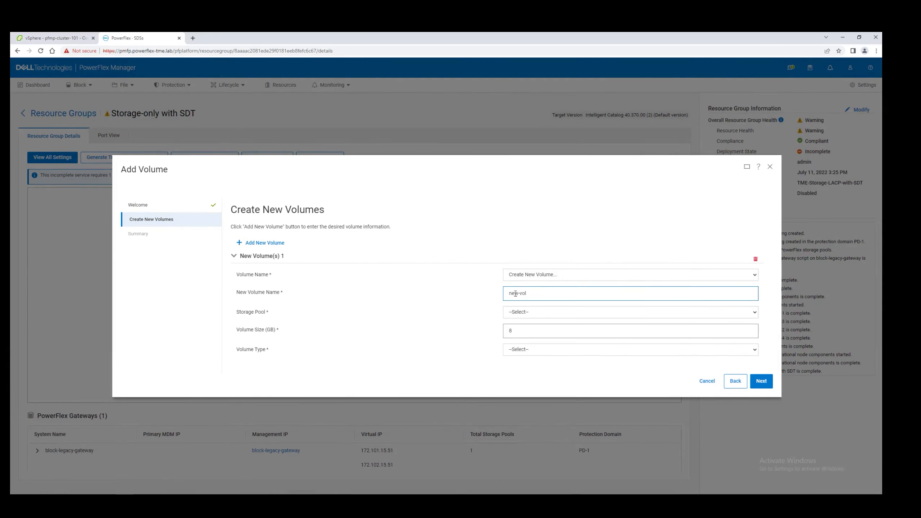
Assign the new volume to storage pool SP-SSD-1 with volume type Thin, keep its size at 8 GB, and finish adding it
click(523, 312)
click(522, 327)
click(522, 350)
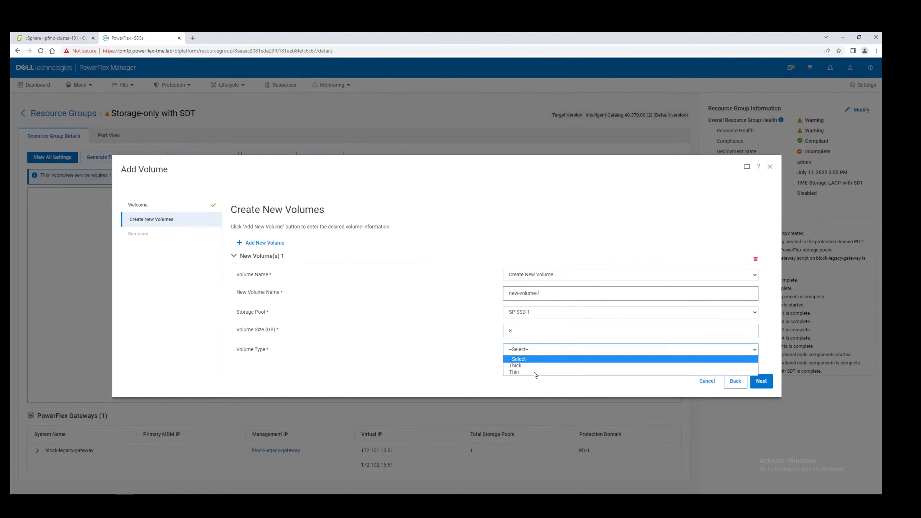
click(526, 374)
click(761, 381)
click(763, 364)
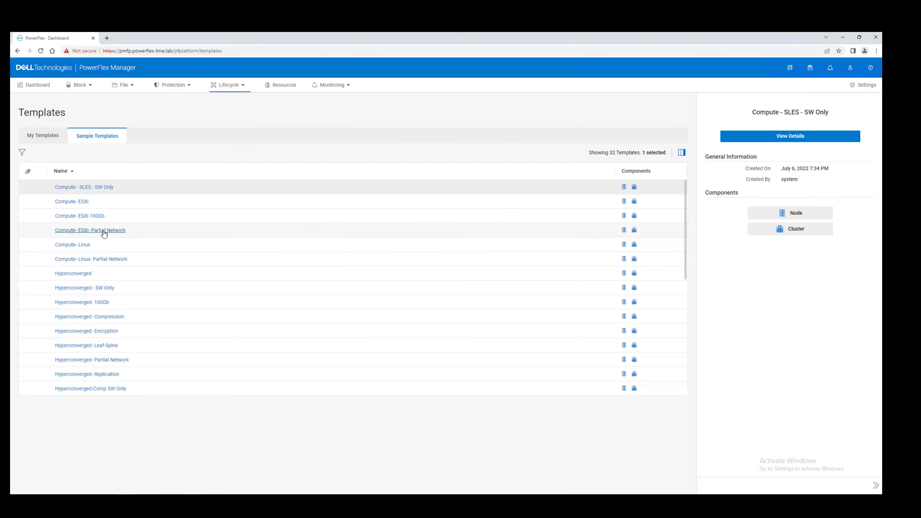
Clone the Compute- Linux sample template as Linux-Compute-SLES15, category MG-Storage, with description "Compute Only 2 Node Linux deployment SLES15"
click(84, 246)
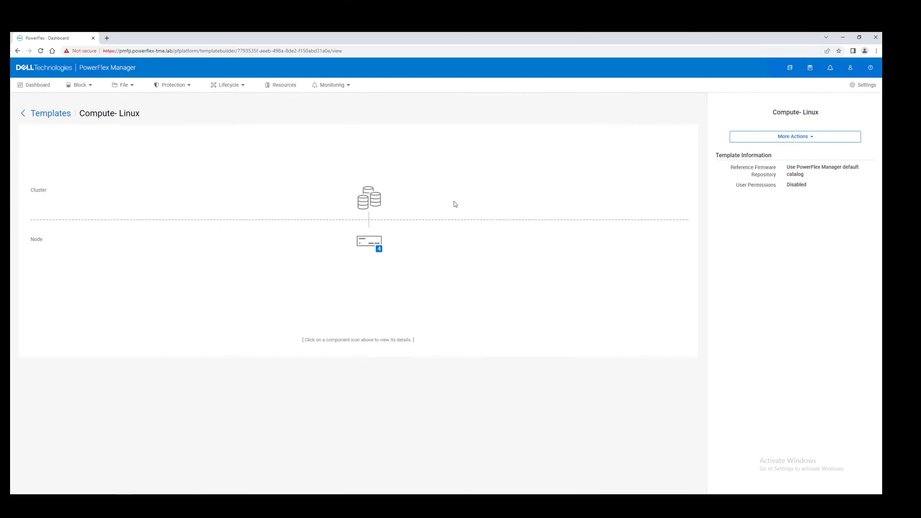
click(795, 139)
click(745, 165)
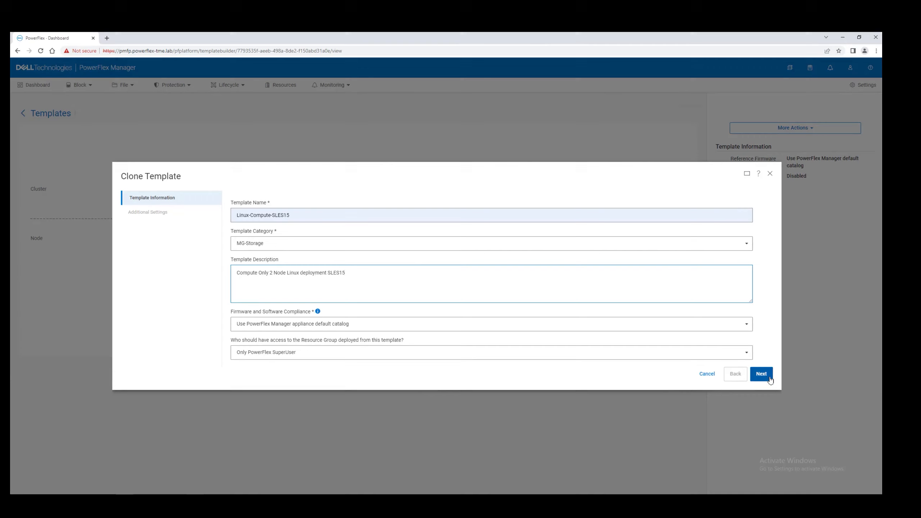
click(770, 379)
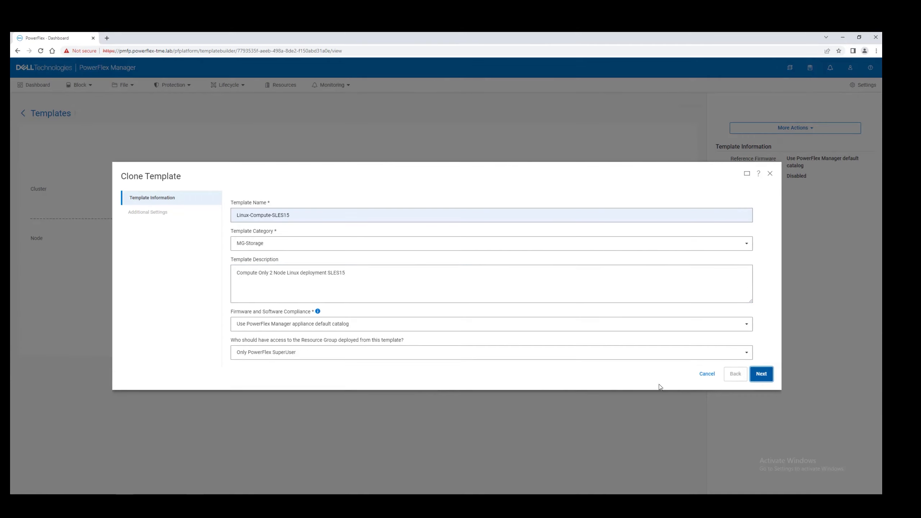
Map flex-co-mgmt to app-vm-network_private and flex-data1 through flex-data4 to the networks of the same names
click(669, 240)
click(670, 264)
click(616, 260)
click(595, 284)
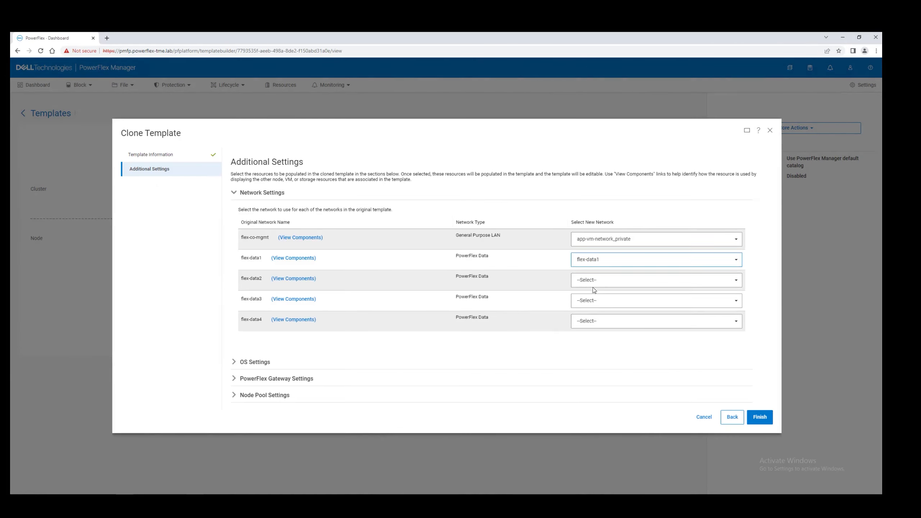
click(594, 280)
click(595, 314)
click(595, 301)
click(596, 344)
Set the cloned template's OS credential to Linux Root Password and its OS repository to SLES 15.3 Image
click(236, 362)
click(373, 346)
click(372, 381)
click(665, 383)
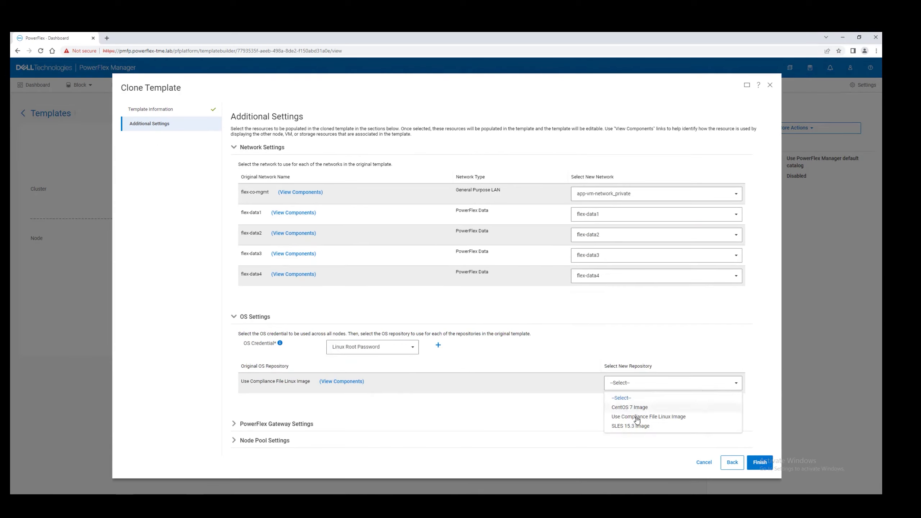
click(640, 417)
Set the target PowerFlex gateway to block-legacy-gateway, keep the Global node pool, and finish cloning the template
click(234, 425)
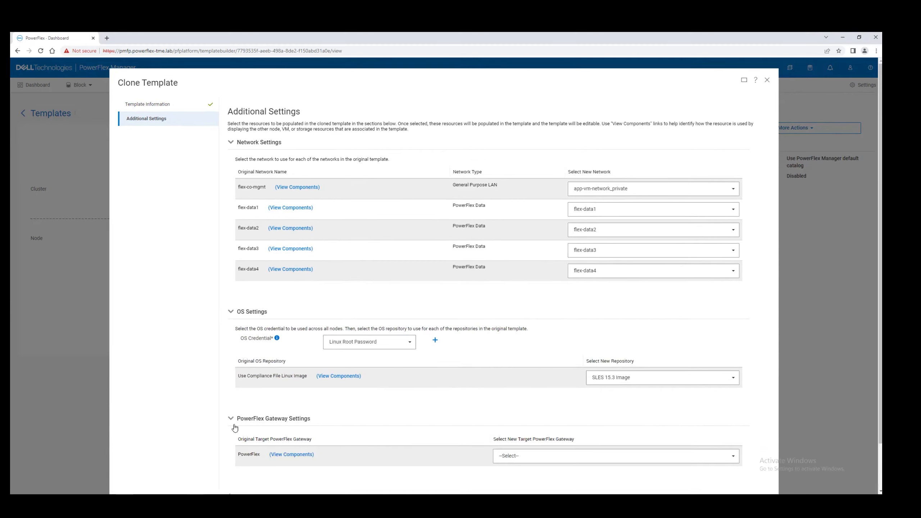
click(573, 414)
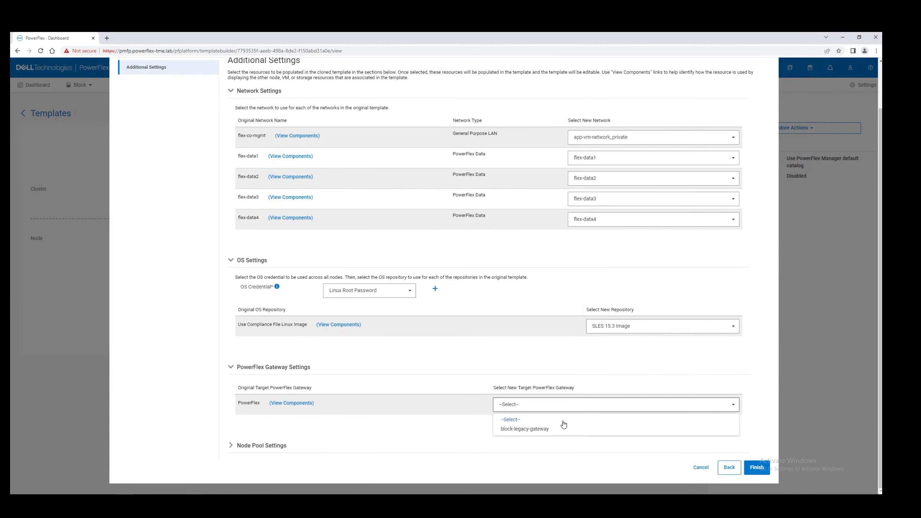
click(504, 433)
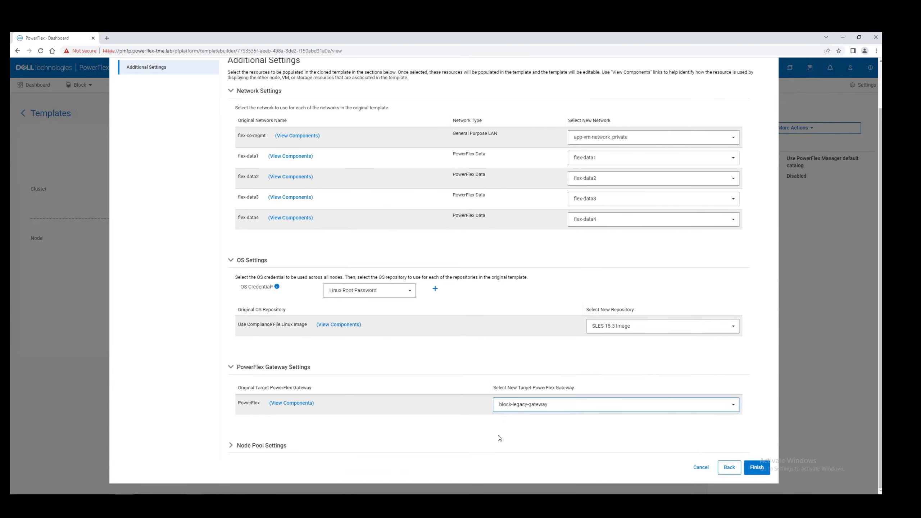
click(231, 447)
scroll(254, 446, down, 2)
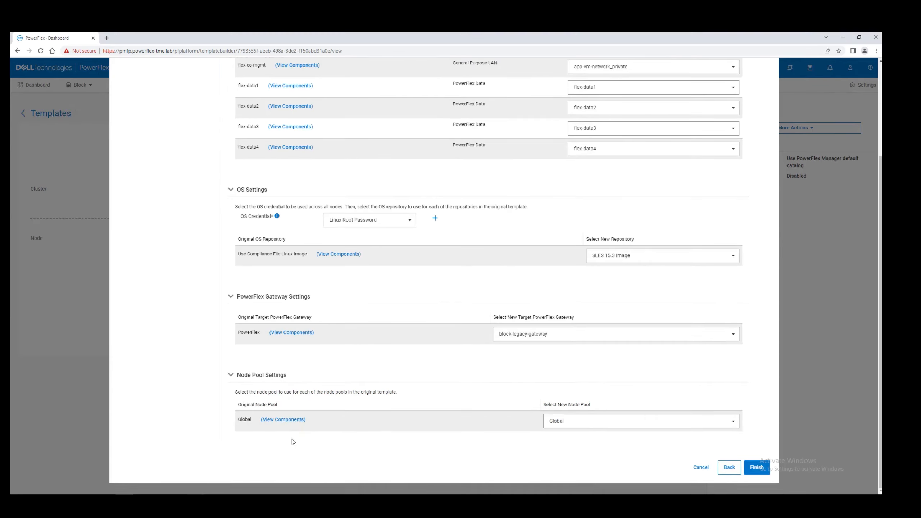
click(756, 467)
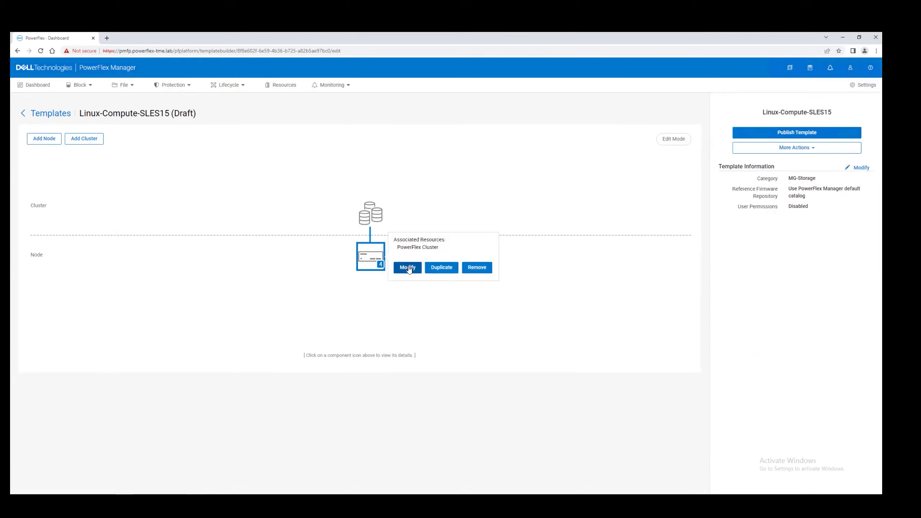
Modify the Compute Node component to use 2 instances and continue to its detailed settings
click(409, 268)
double_click(451, 264)
text(2)
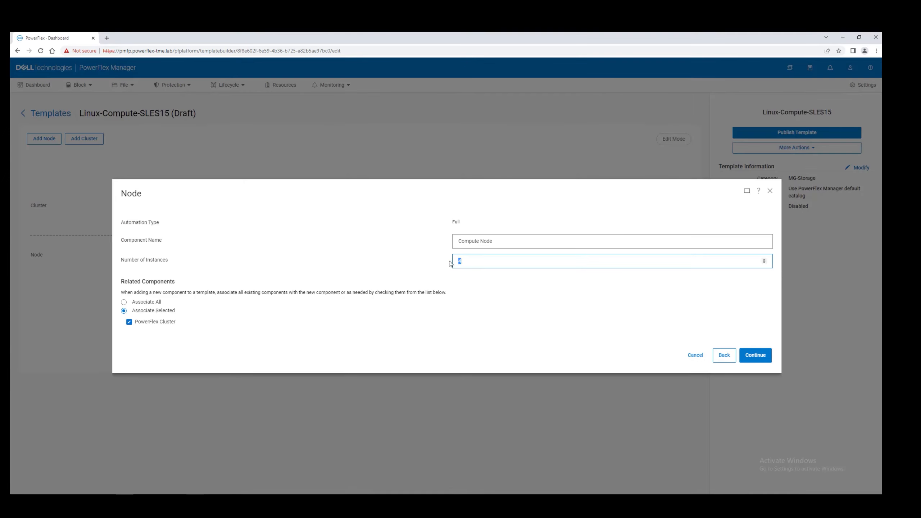
click(755, 356)
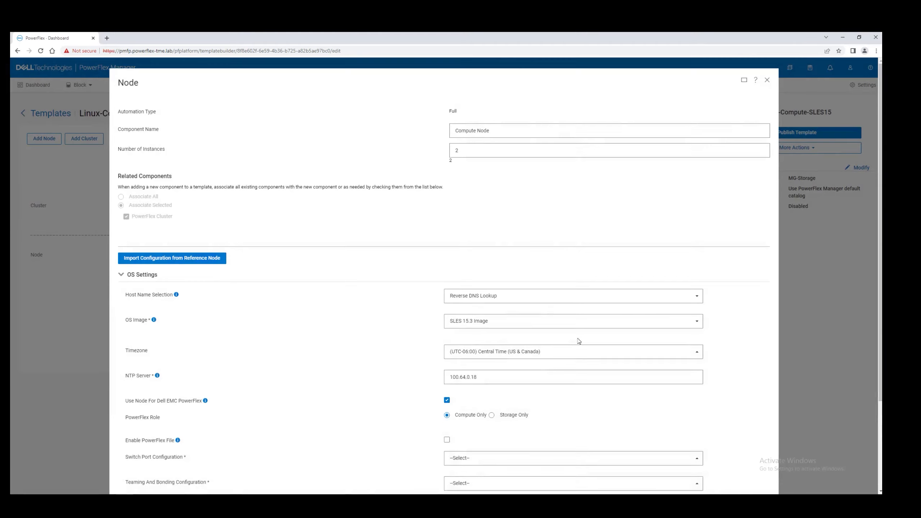
Set the compute node's host name selection to Auto Generate with template compute-node${num}, the timezone to Eastern Time, and the NTP server to 172.93.15.22
click(478, 295)
click(468, 302)
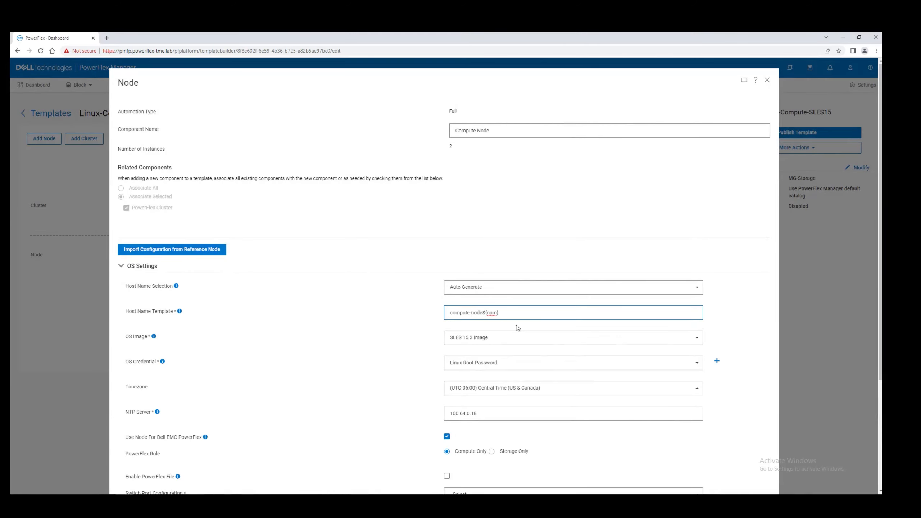
click(446, 413)
key(ctrl+a)
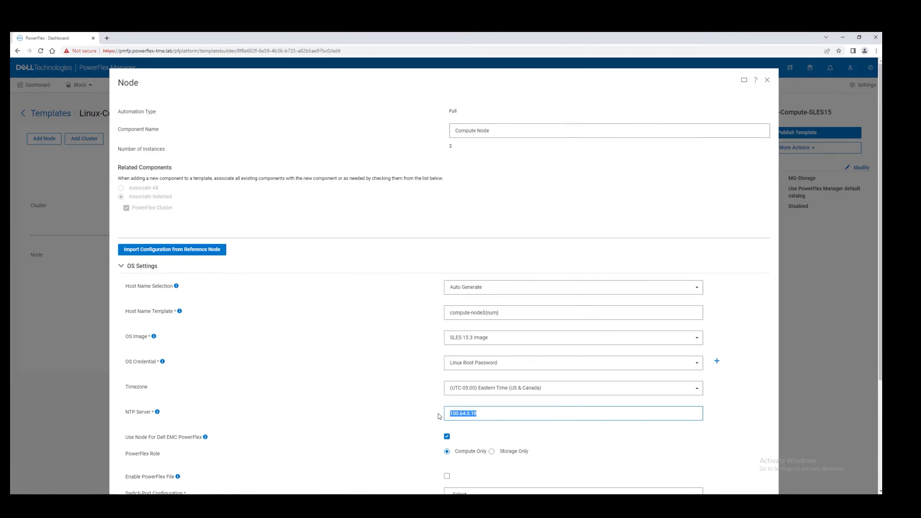
text(172.93.15.22)
scroll(440, 417, down, 3)
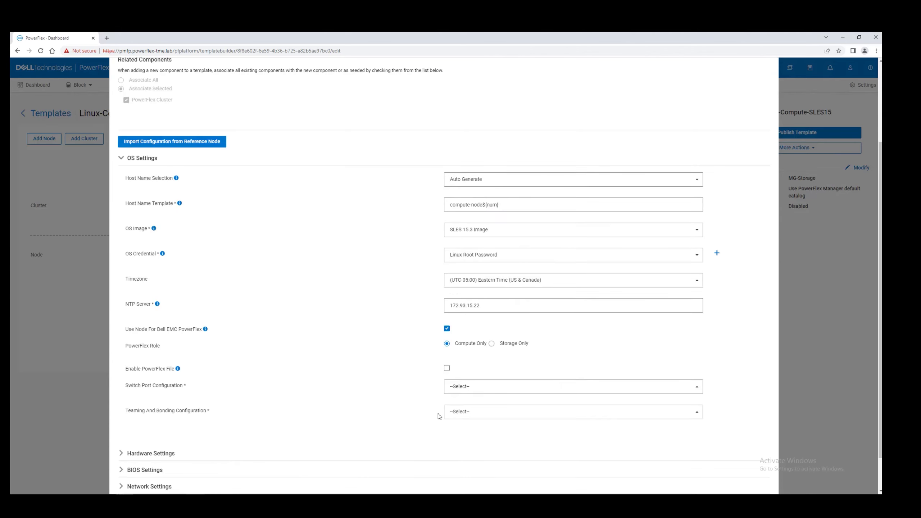
scroll(440, 416, down, 1)
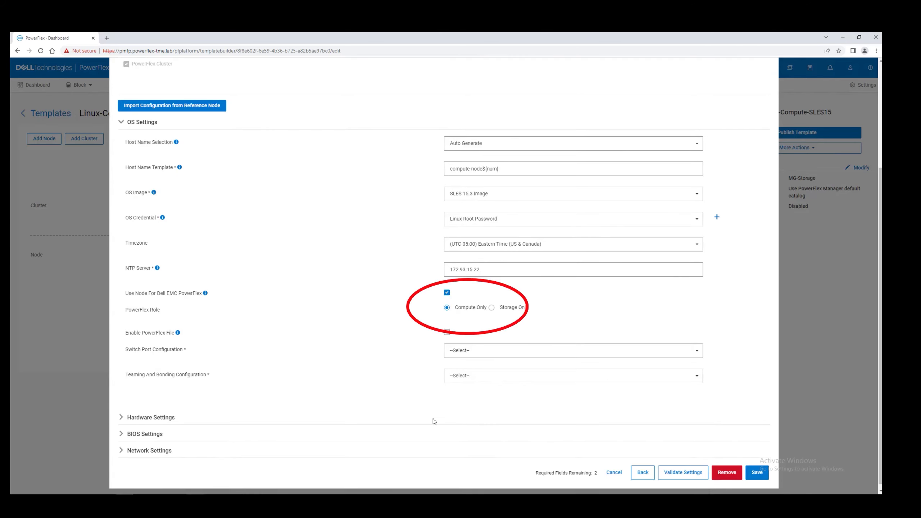
Set the compute node's switch port configuration to Port Channel (LACP enabled) and its teaming and bonding configuration to Mode 4 (IEEE 802.3ad policy)
click(469, 351)
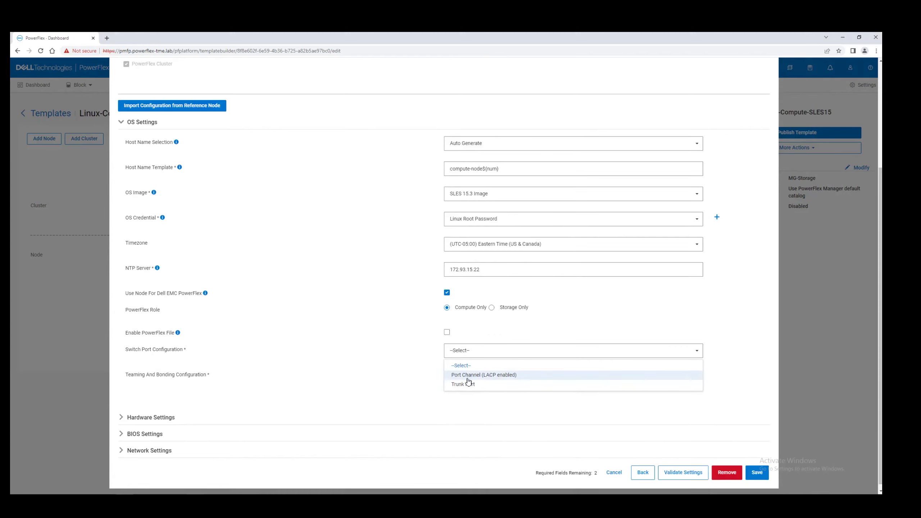
click(467, 378)
click(467, 377)
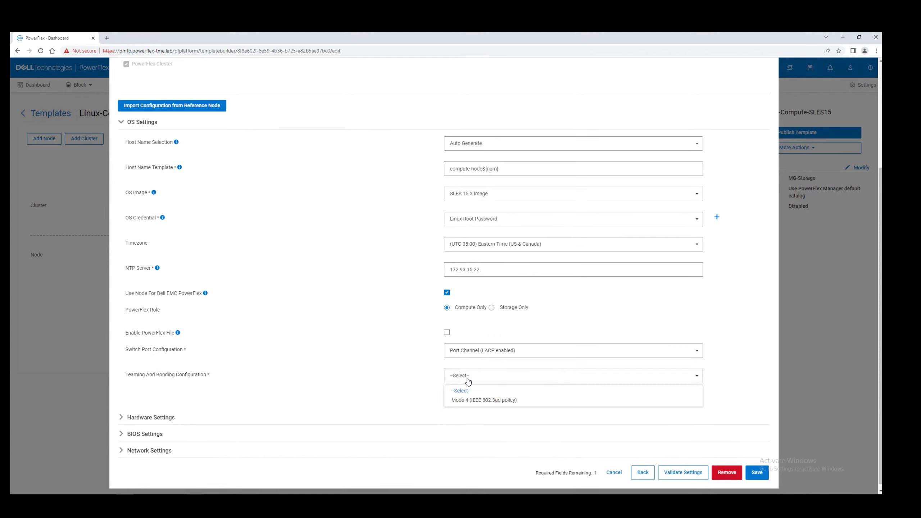
click(461, 400)
Expand the compute node's hardware, BIOS and network settings to review their configured values
click(145, 417)
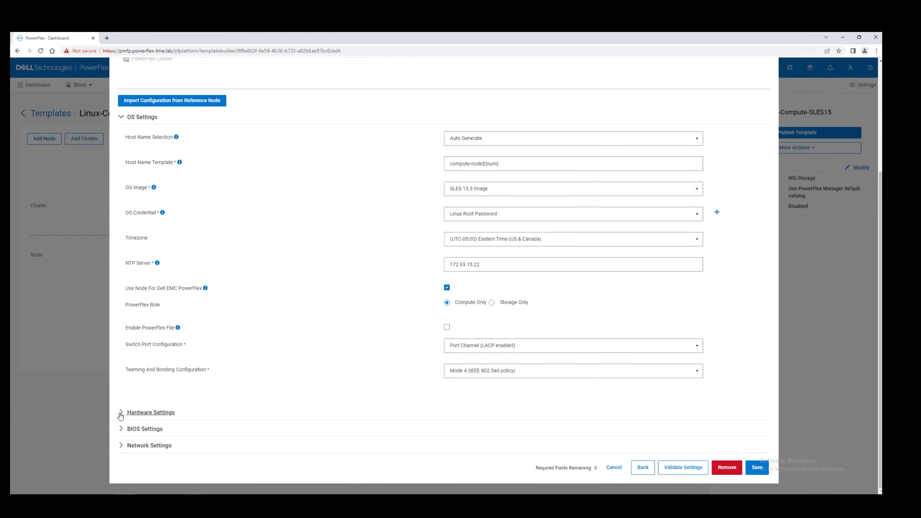
scroll(192, 409, down, 1)
scroll(193, 409, down, 1)
click(145, 430)
scroll(271, 398, down, 5)
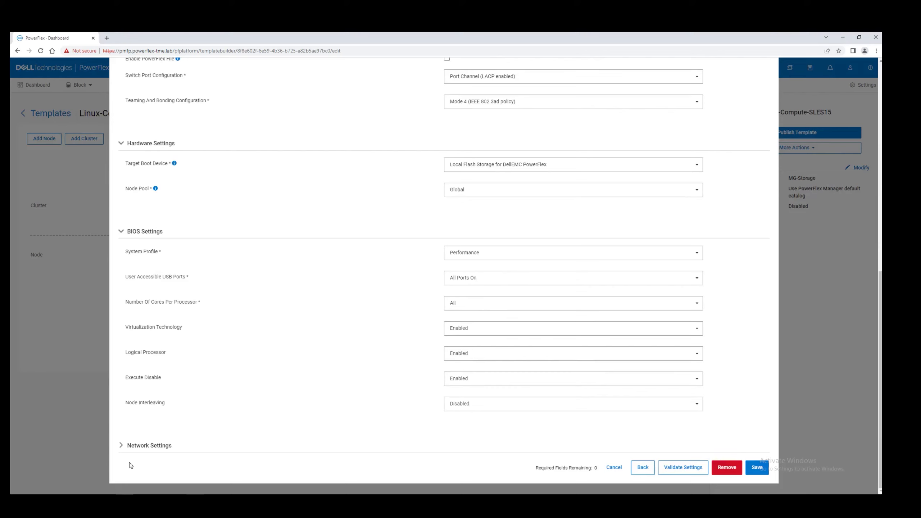
click(134, 447)
scroll(286, 410, down, 1)
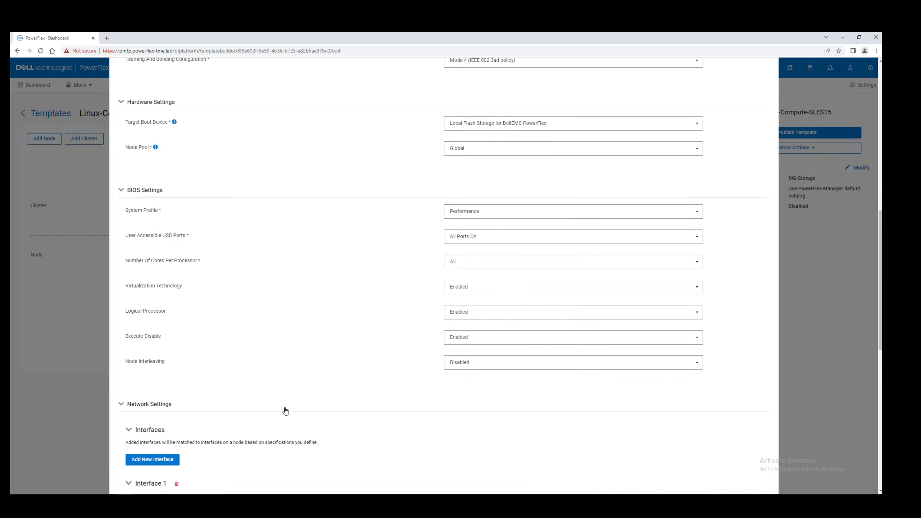
Inspect the networks assigned to Port 1 and Port 2 of Interface 1
scroll(285, 410, down, 8)
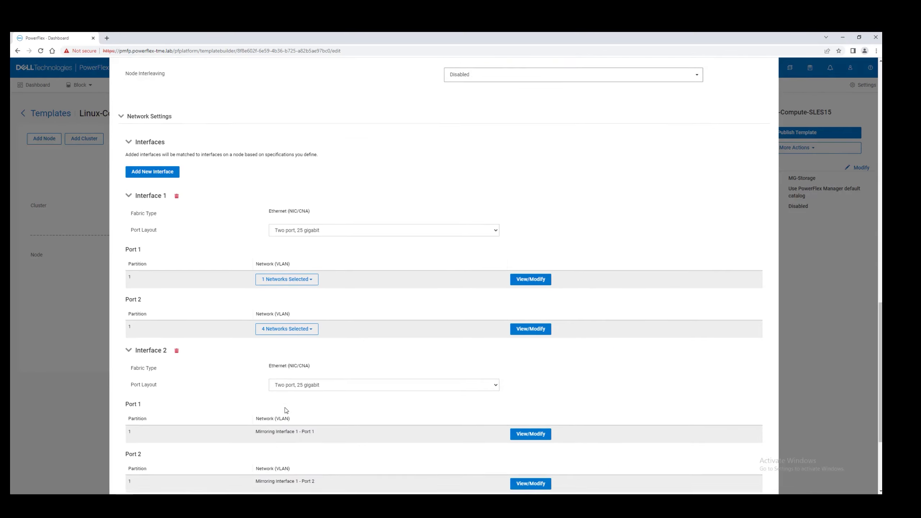
click(311, 247)
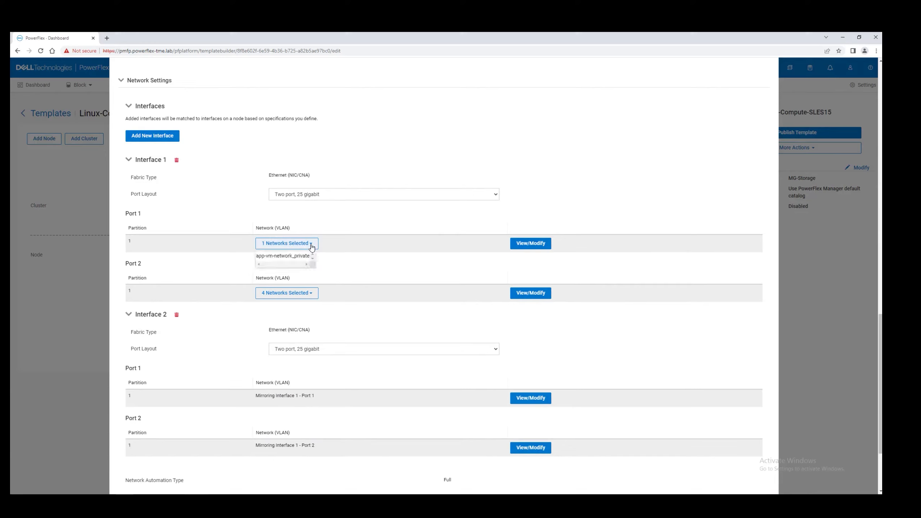
click(379, 261)
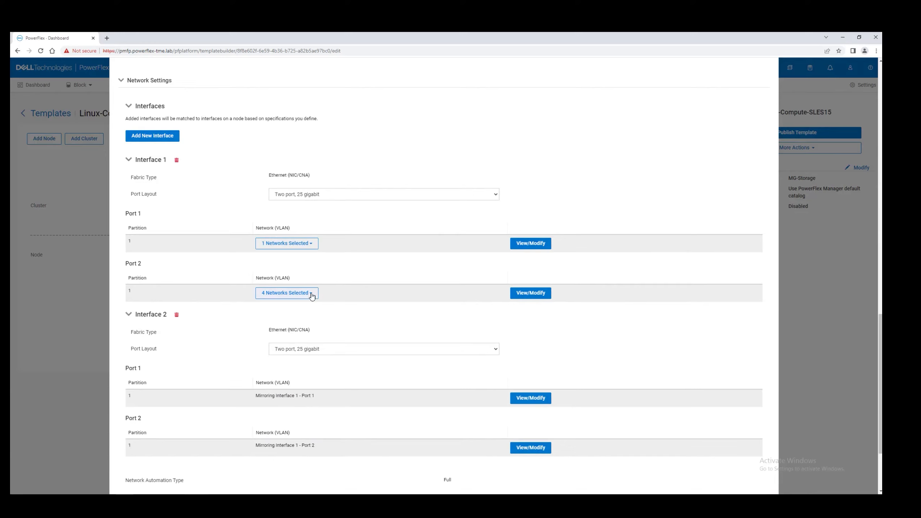
click(311, 294)
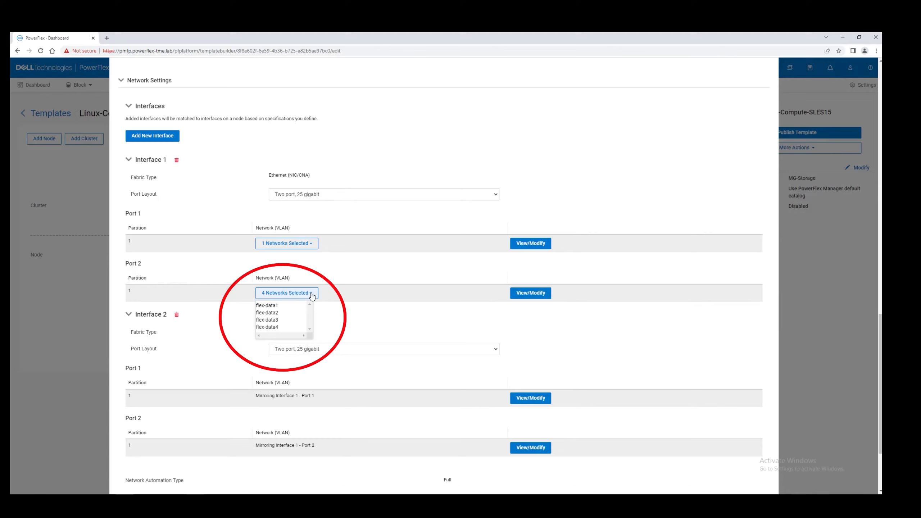
click(386, 321)
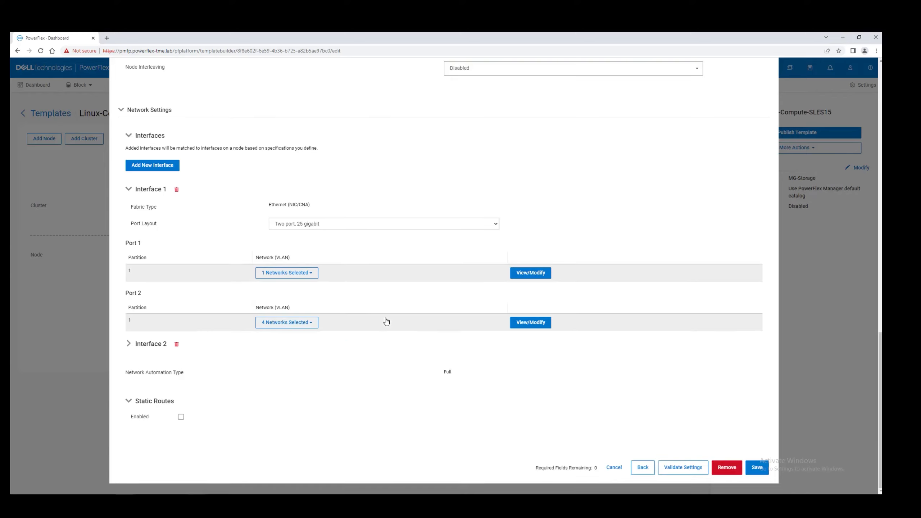
Save the compute node's settings and publish the Linux-Compute-SLES15 template
scroll(385, 321, down, 3)
click(757, 468)
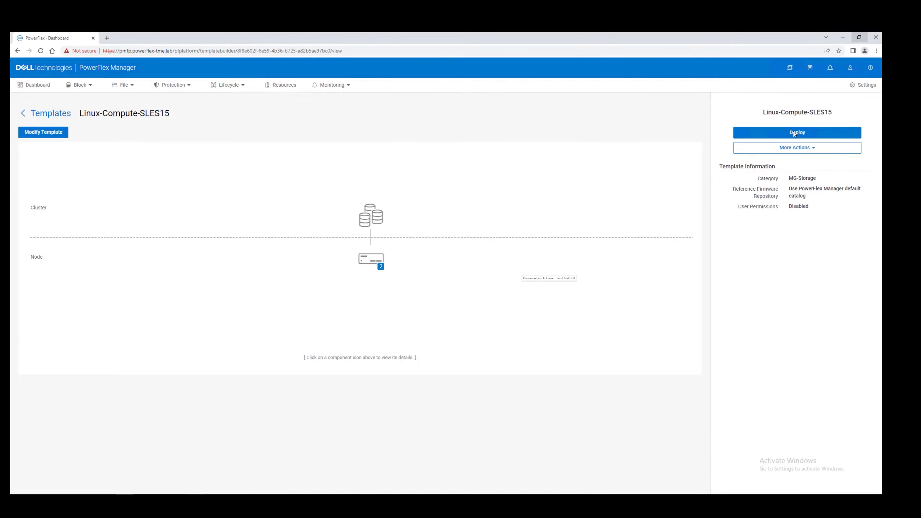
Deploy the Linux-Compute-SLES15 resource group with the default catalog, PowerFlex Manager selected IPs and the Global node pool
click(793, 133)
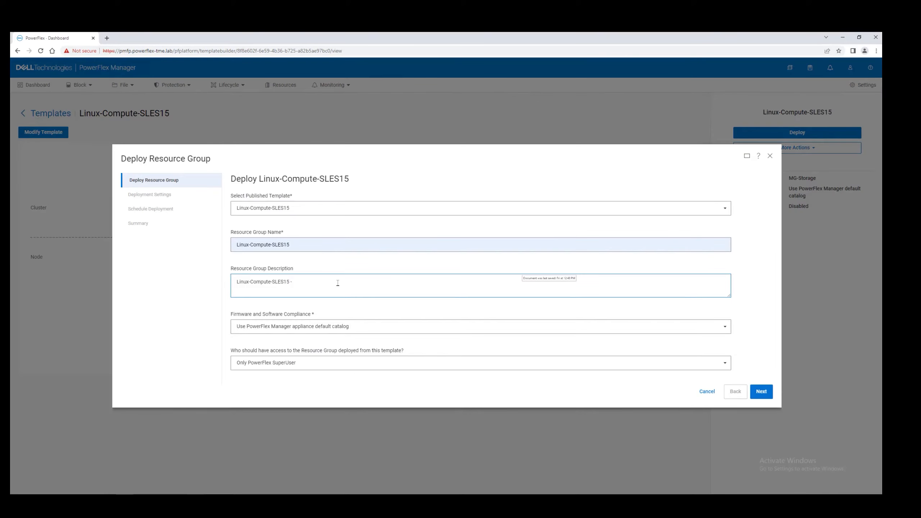
click(768, 394)
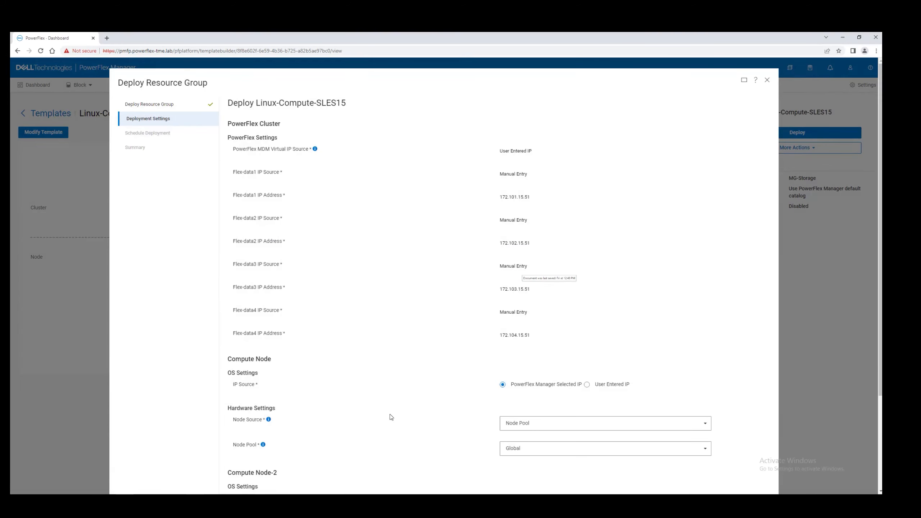
scroll(391, 418, down, 5)
click(761, 468)
click(762, 321)
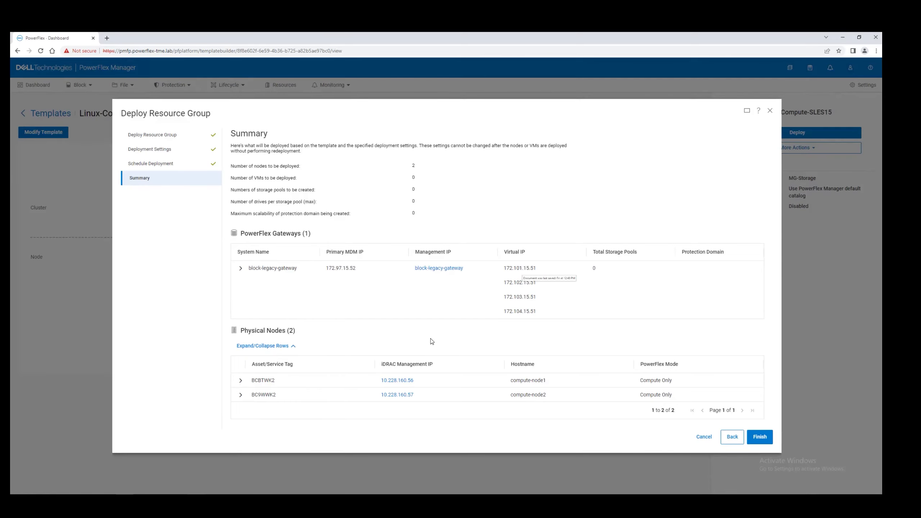
click(766, 437)
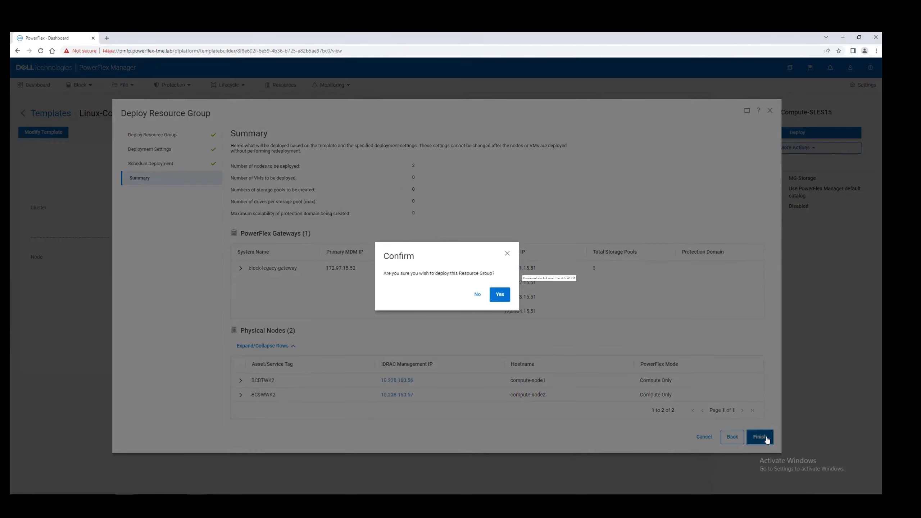
click(500, 294)
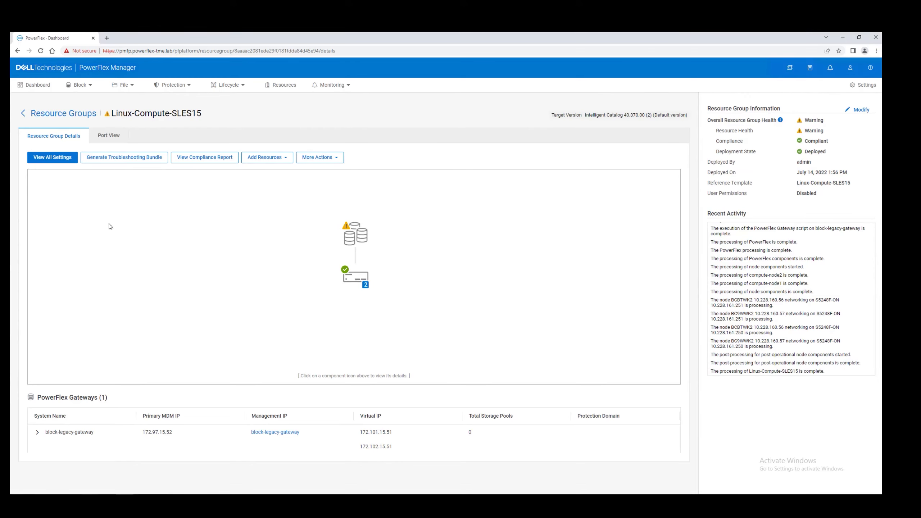
Open the block storage hosts list to check the deployed SDC hosts and their mapped volumes
click(79, 85)
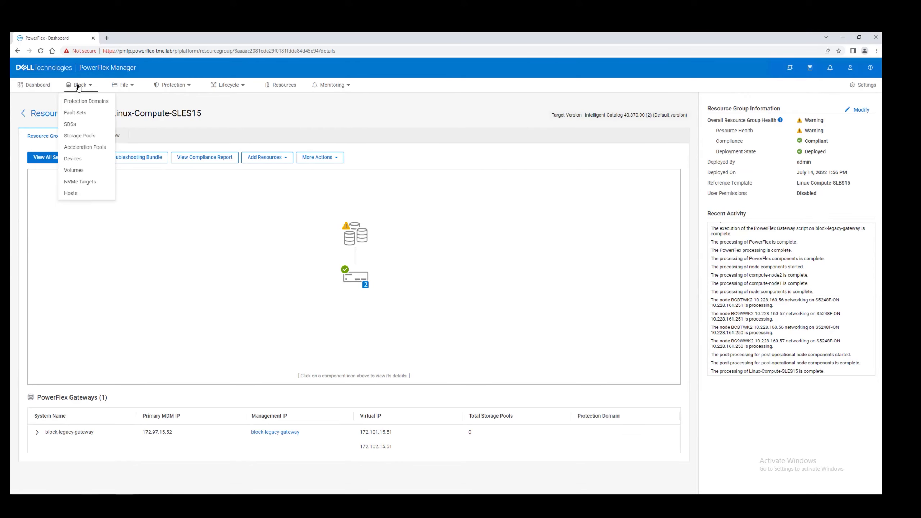
click(71, 193)
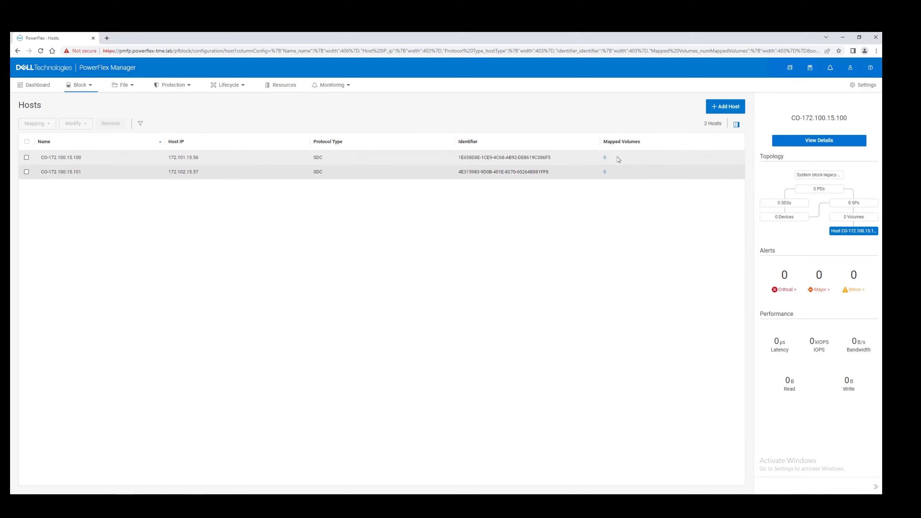
Map the volume new-volume-1 to the SDC host with IP address 172.101.15.56
click(90, 86)
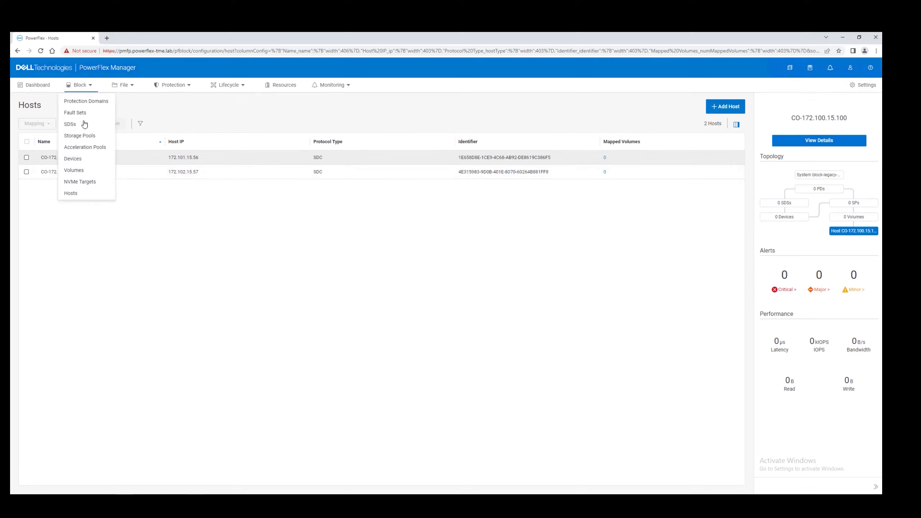
click(75, 170)
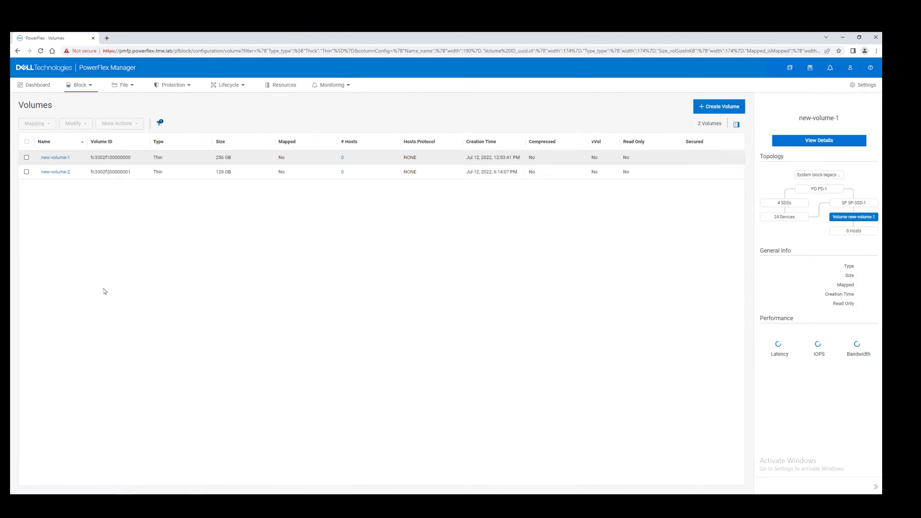
click(26, 157)
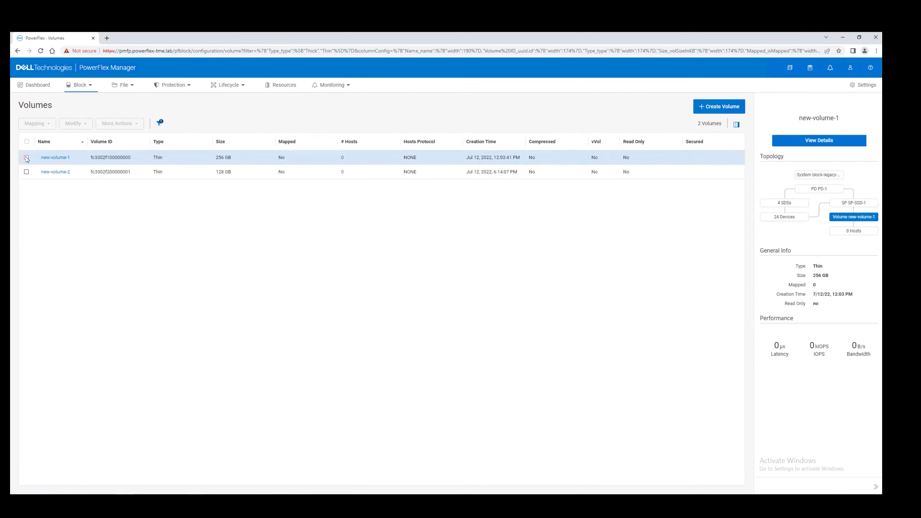
click(37, 124)
click(35, 137)
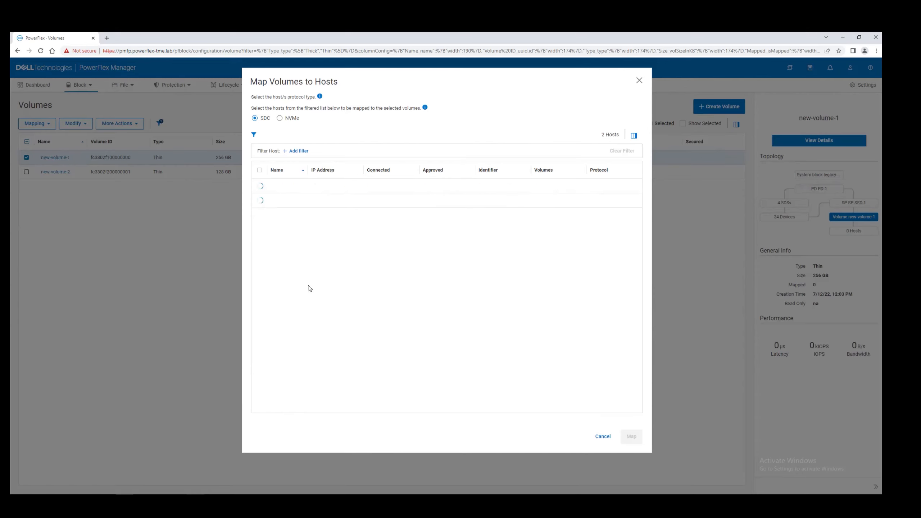
click(259, 185)
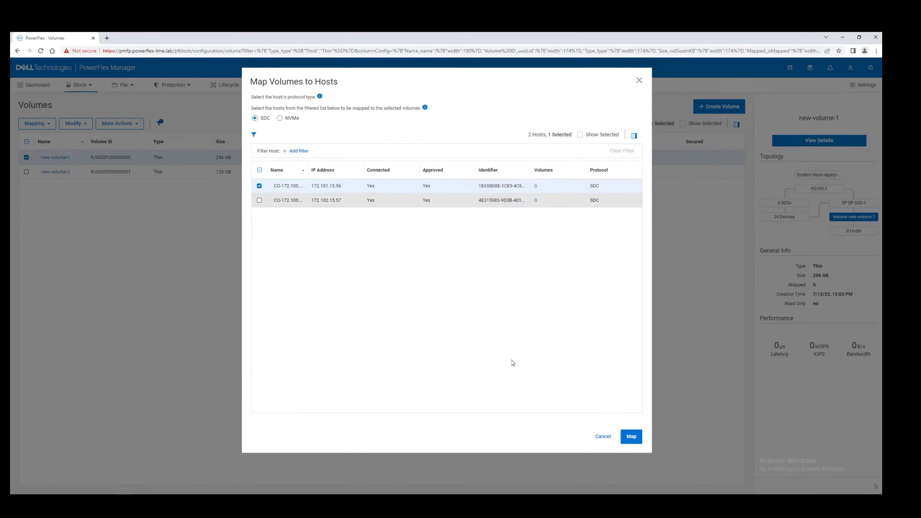
click(631, 436)
Map the volume new-volume-2 to the SDC host with IP address 172.102.15.57 and dismiss the notification
click(37, 173)
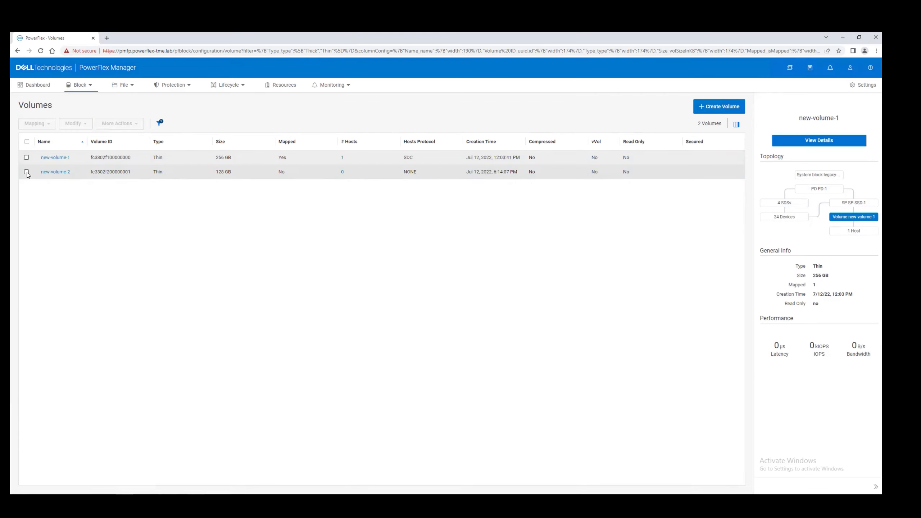
click(38, 123)
click(36, 137)
click(259, 200)
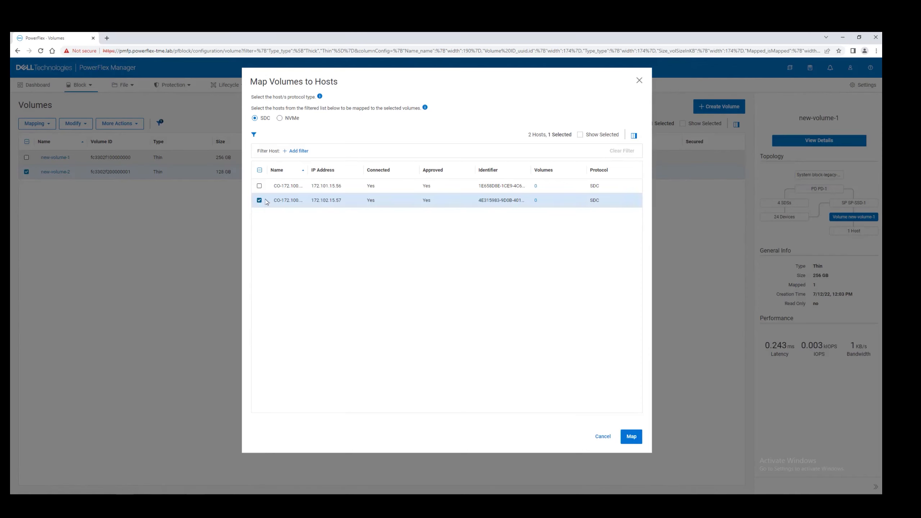
click(631, 436)
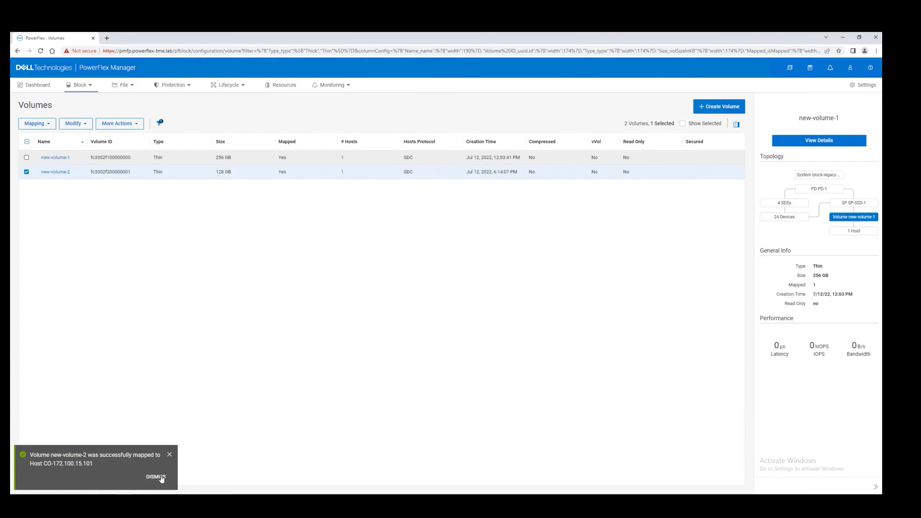
click(164, 476)
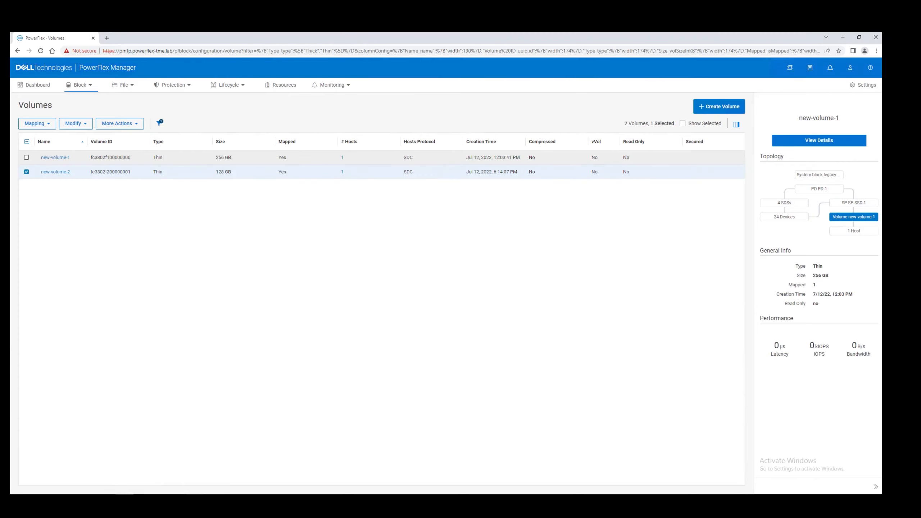
Switch to mRemoteNG, connect to 172.100.15.100 - CO Cluster Node1, and list its block devices with lsblk
key(alt+Tab)
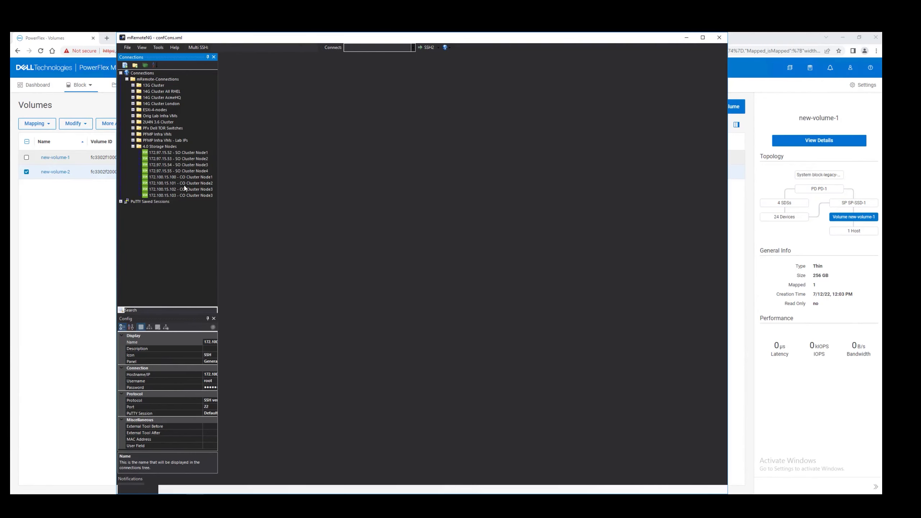
double_click(182, 178)
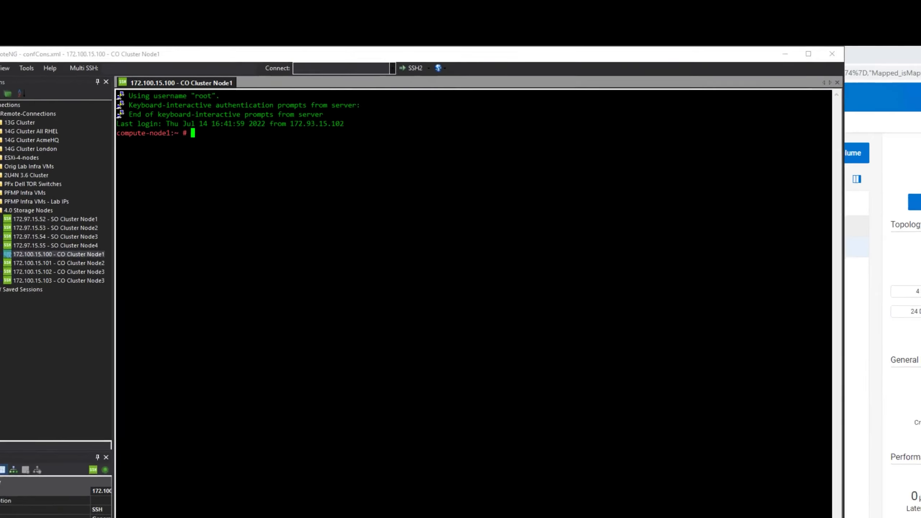
text(lsblk)
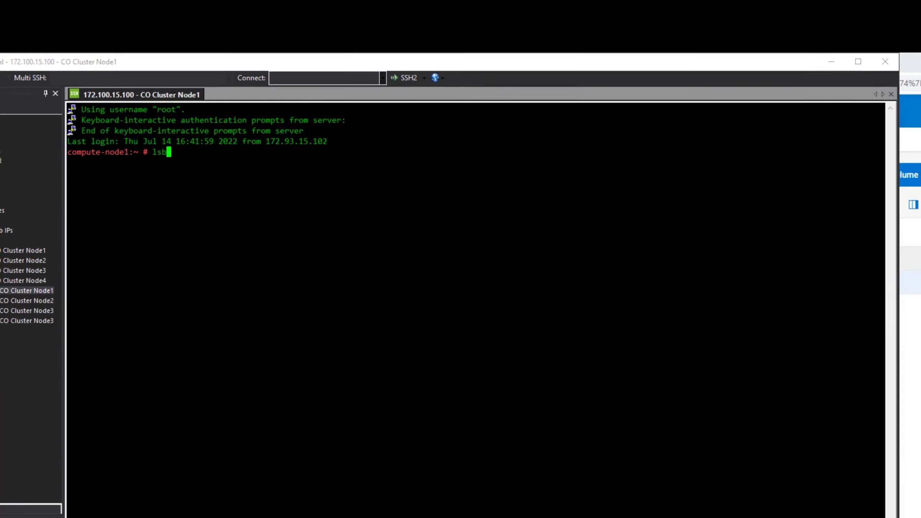
key(Return)
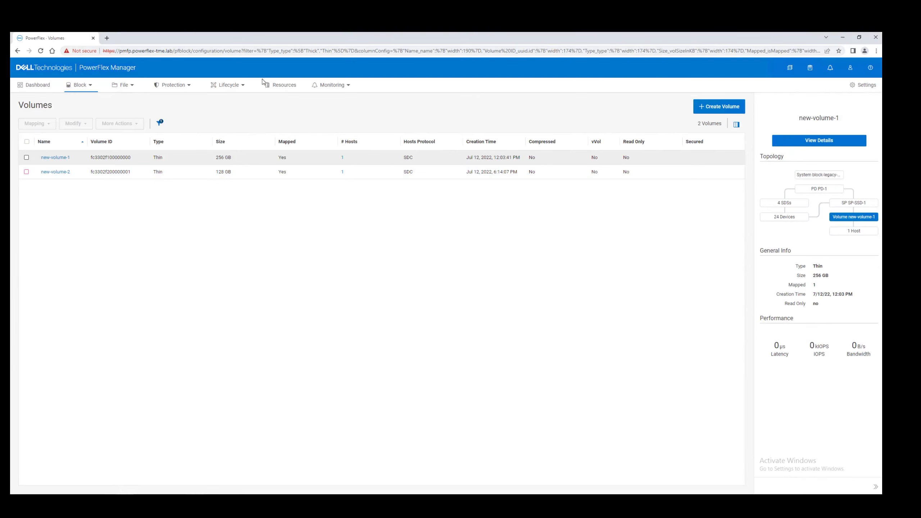
Return to PowerFlex Manager and open the details of the Linux-Compute-SLES15 resource group
click(226, 85)
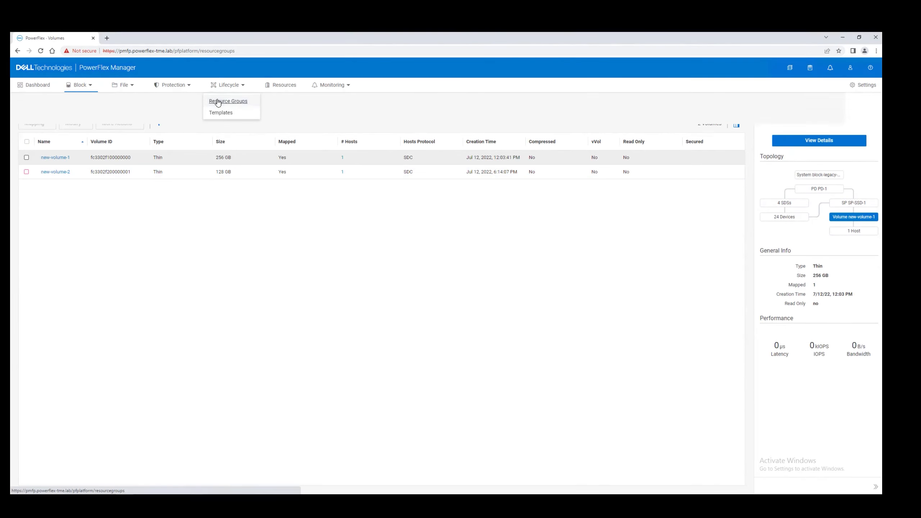
click(217, 101)
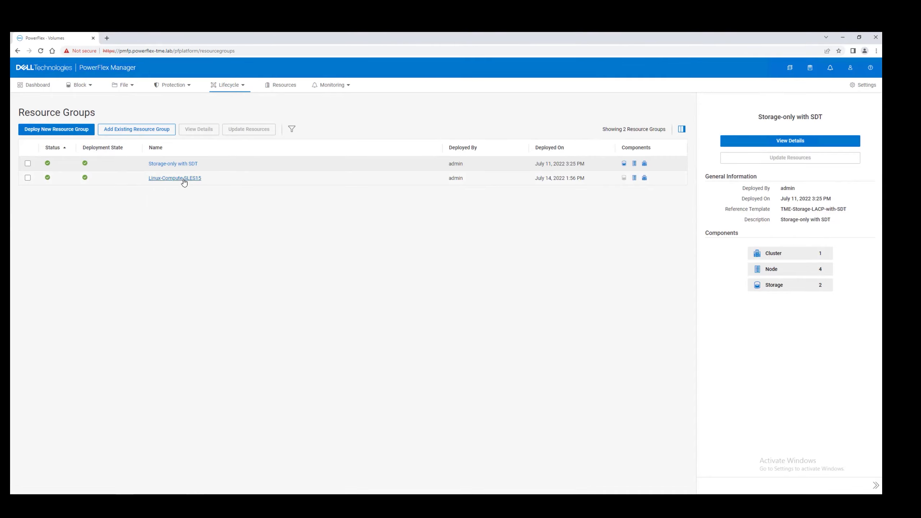
click(181, 178)
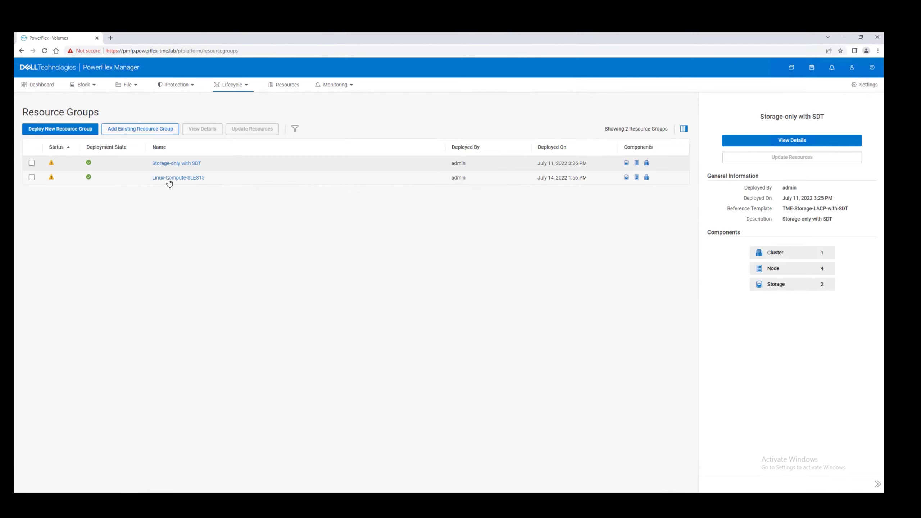
click(170, 178)
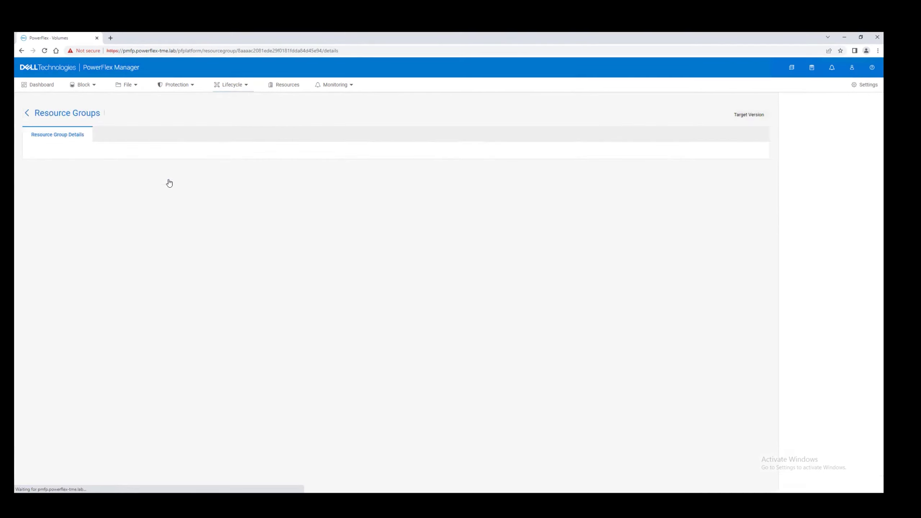